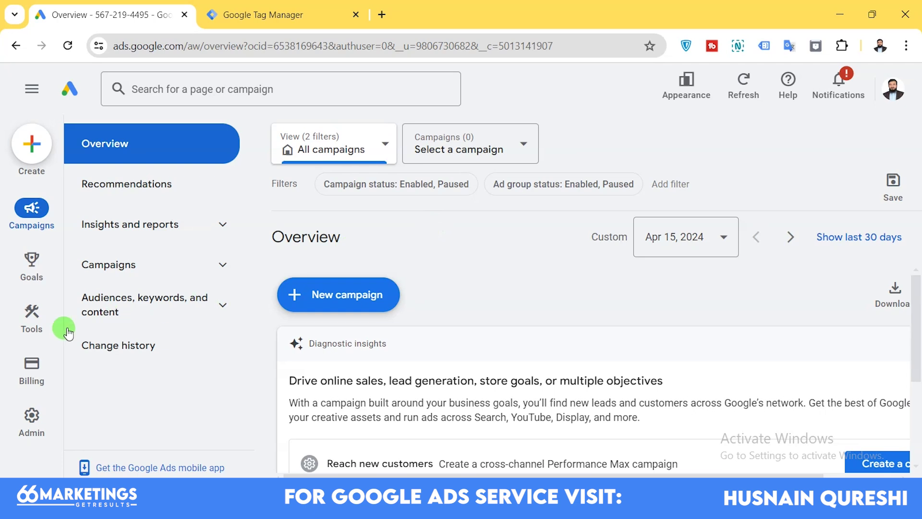
Open the Google tag settings for the Global Tag from the Data manager.
left_click(32, 326)
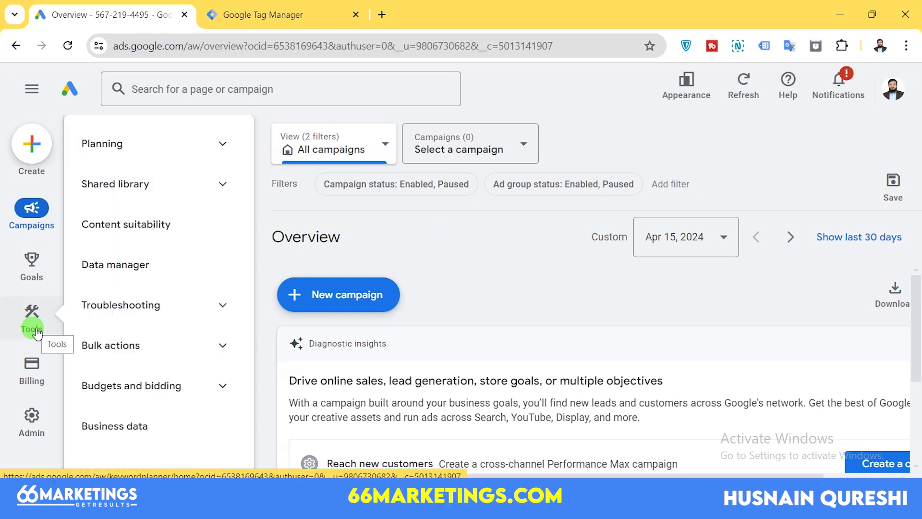
left_click(121, 264)
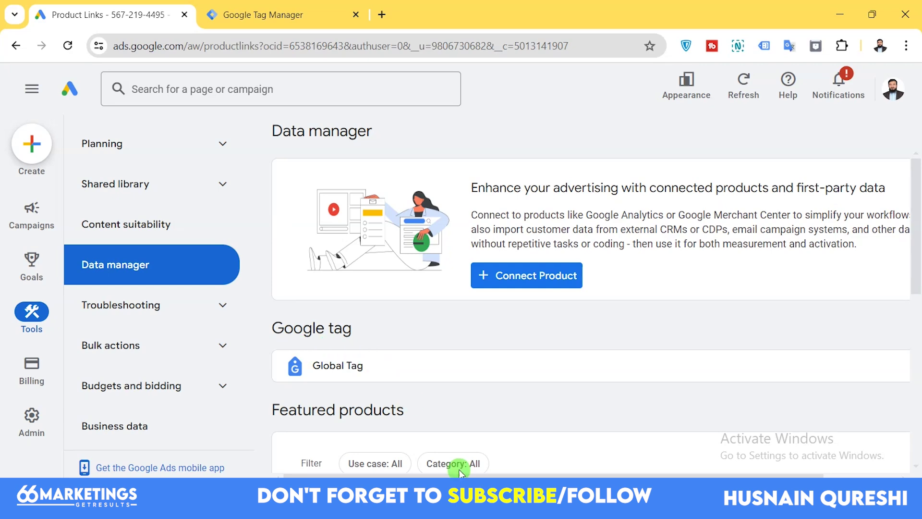
left_click_drag(473, 475, 601, 476)
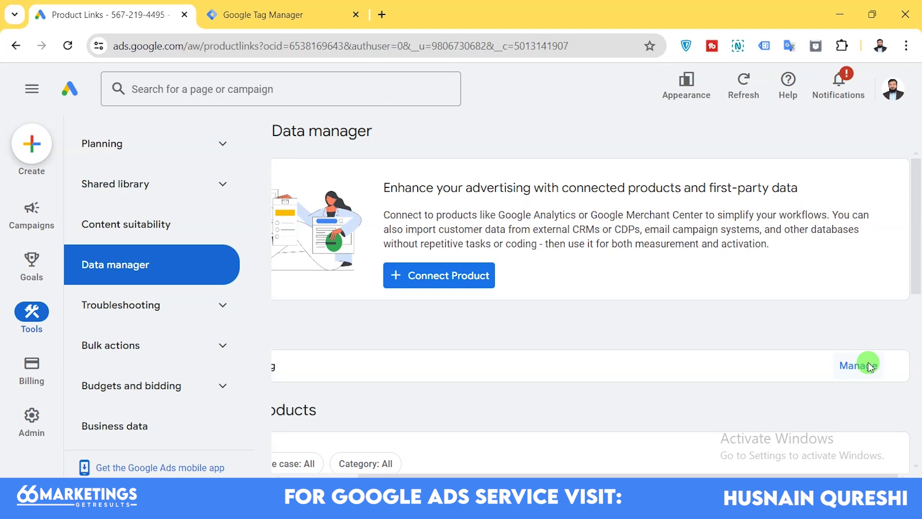
left_click(756, 358)
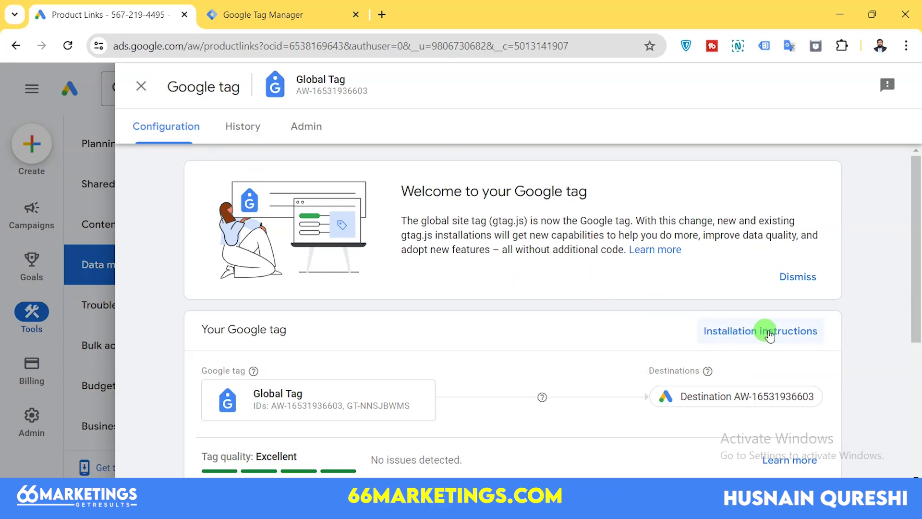
Display the Global Tag's manual installation instructions and review the code snippet for the website.
left_click(737, 333)
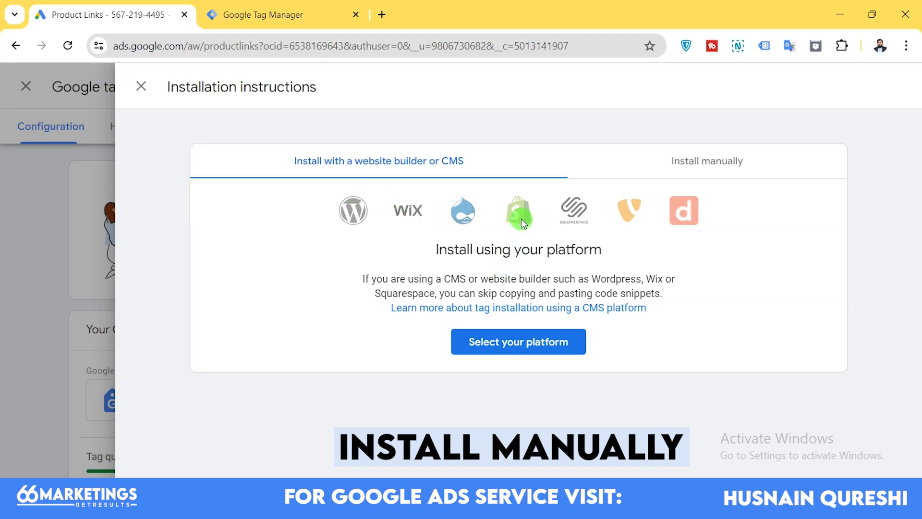
left_click(691, 162)
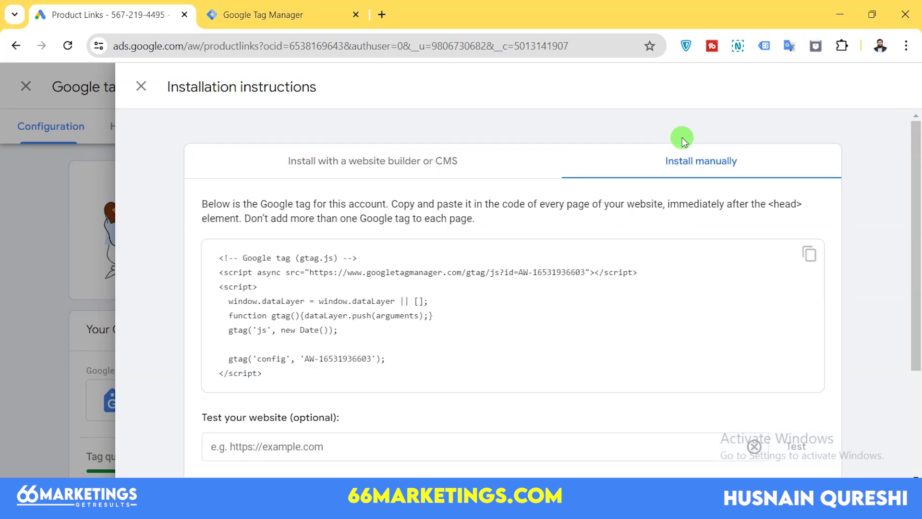
scroll(644, 234, "down", 1)
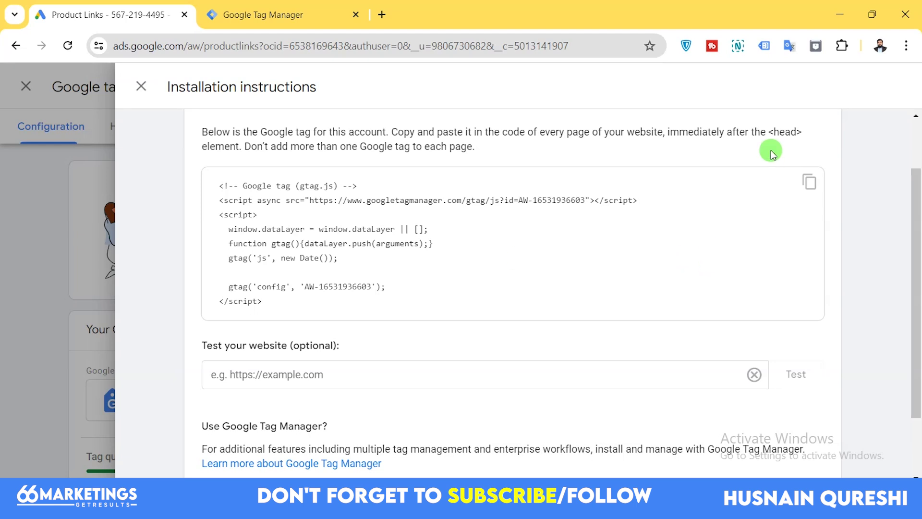
scroll(848, 242, "up", 2)
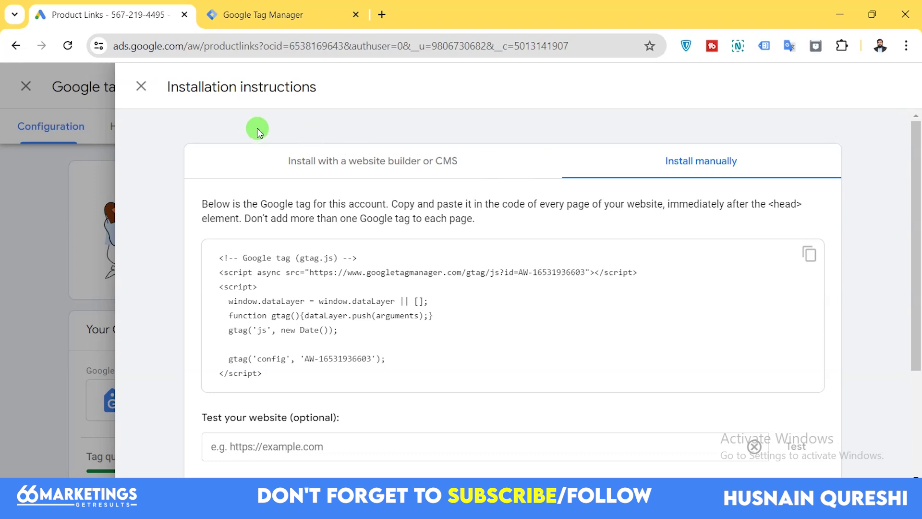
Switch to Google Tag Manager, start a new account and select Web as the container's target platform.
left_click(257, 5)
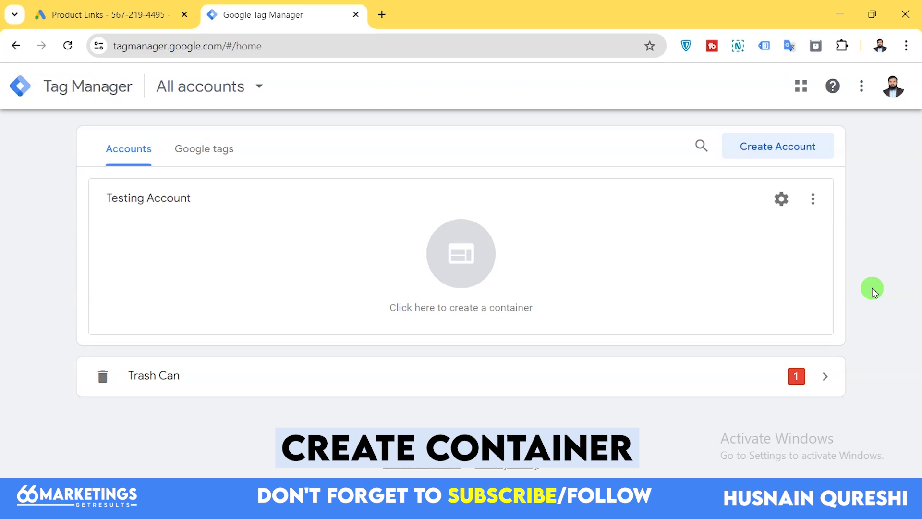
left_click(786, 149)
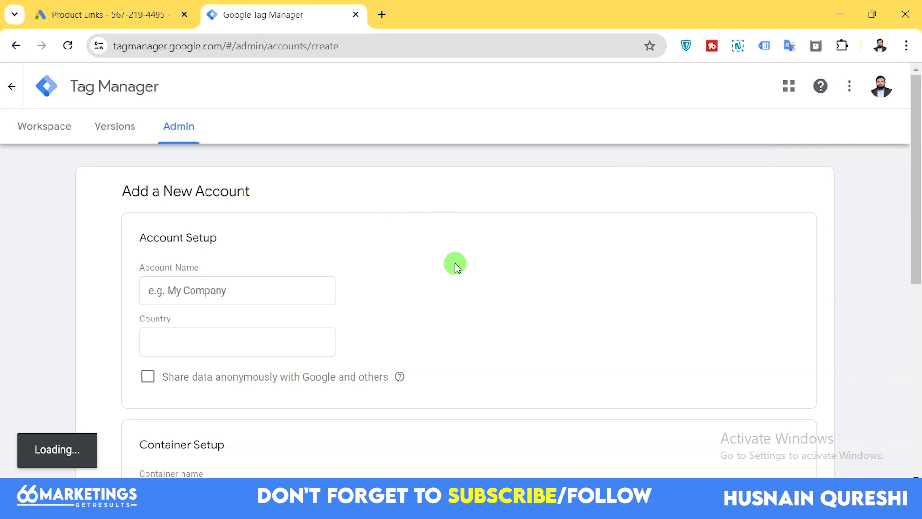
scroll(461, 268, "down", 1)
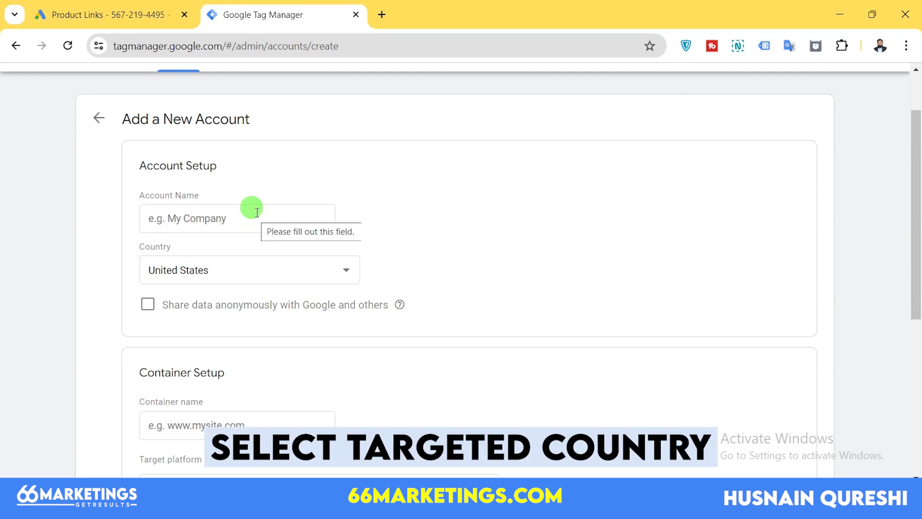
scroll(265, 235, "down", 3)
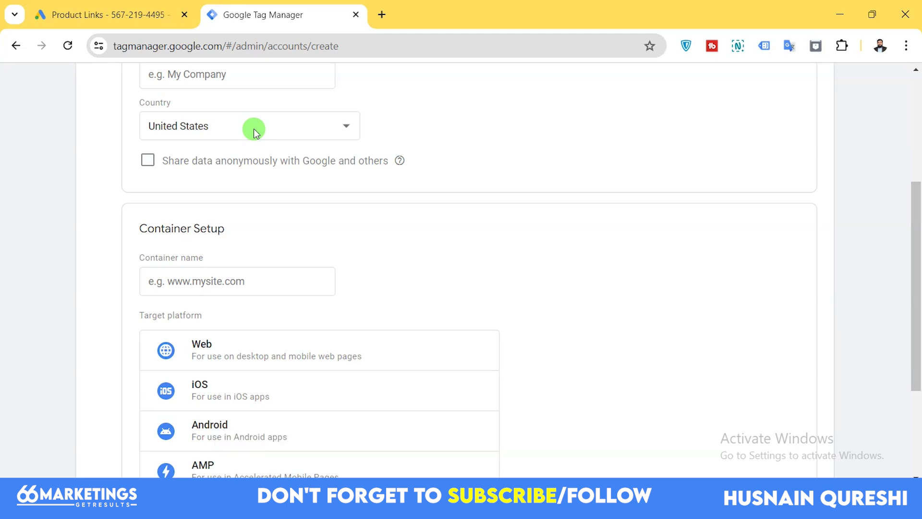
scroll(371, 224, "down", 2)
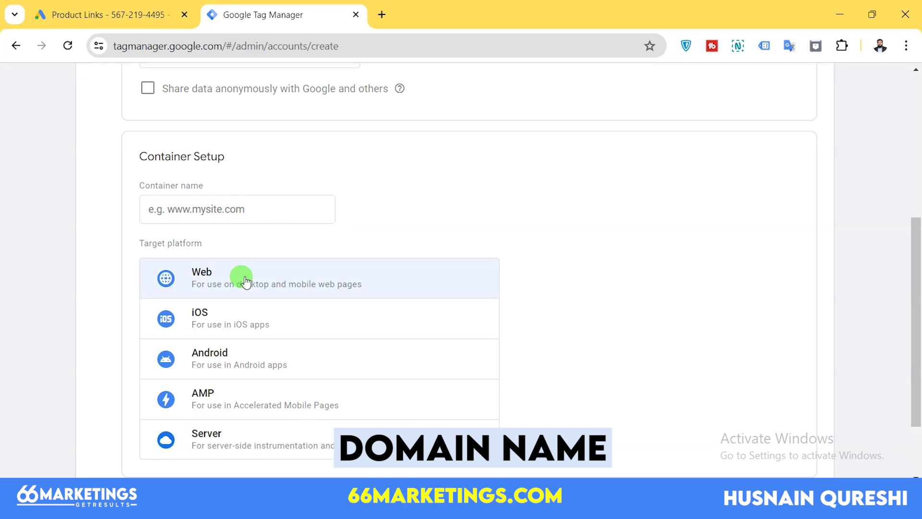
left_click(215, 272)
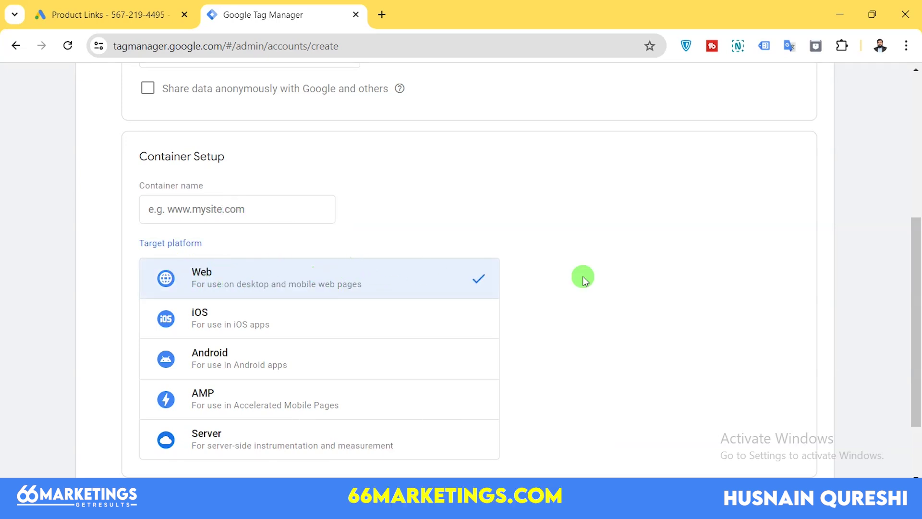
scroll(583, 281, "down", 2)
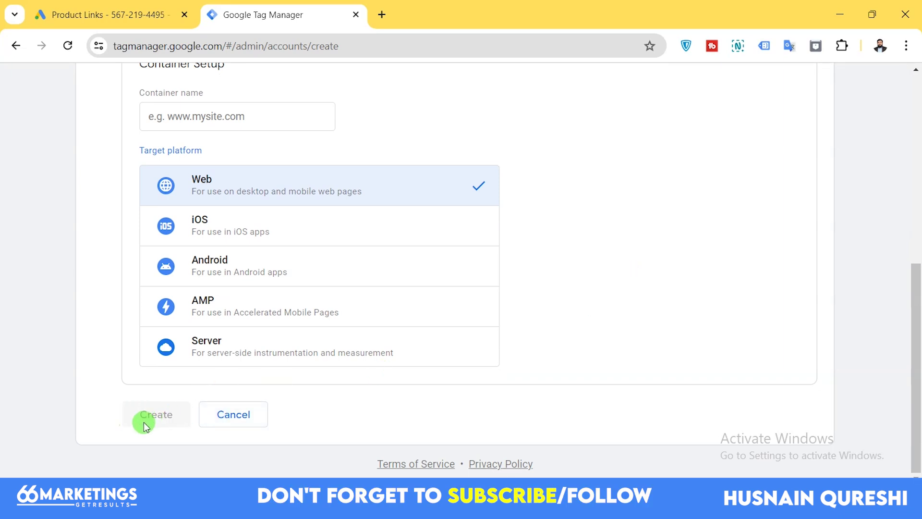
Name the new Tag Manager account "Testing Account".
scroll(513, 388, "up", 4)
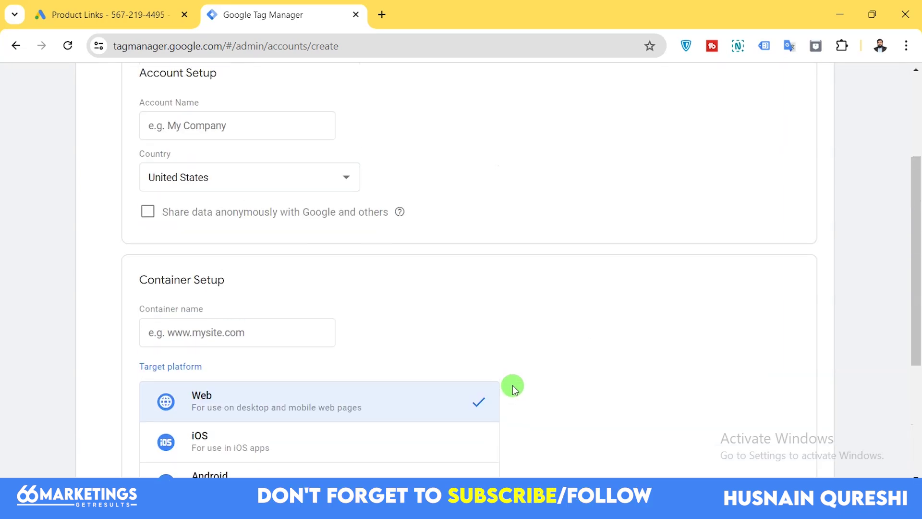
scroll(513, 388, "up", 3)
left_click(247, 291)
left_click(242, 322)
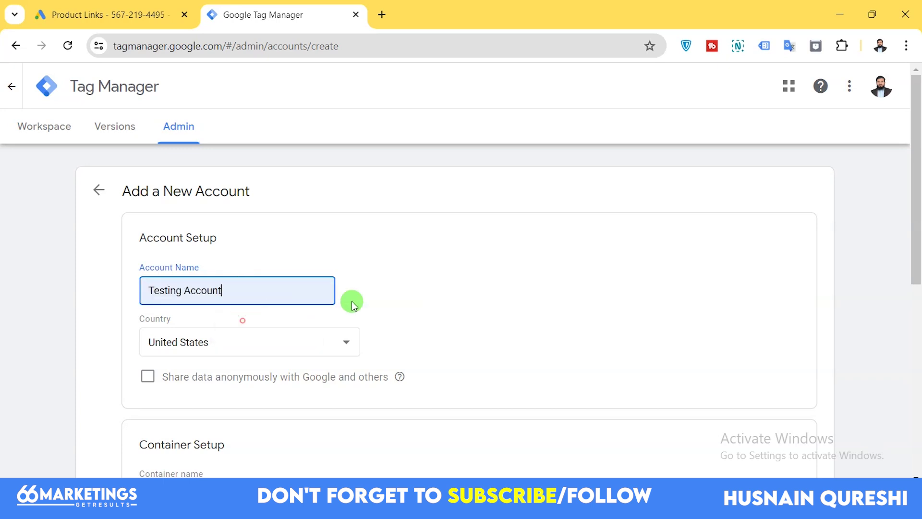
Set the container name to the testing store's myshopify domain.
scroll(425, 280, "down", 6)
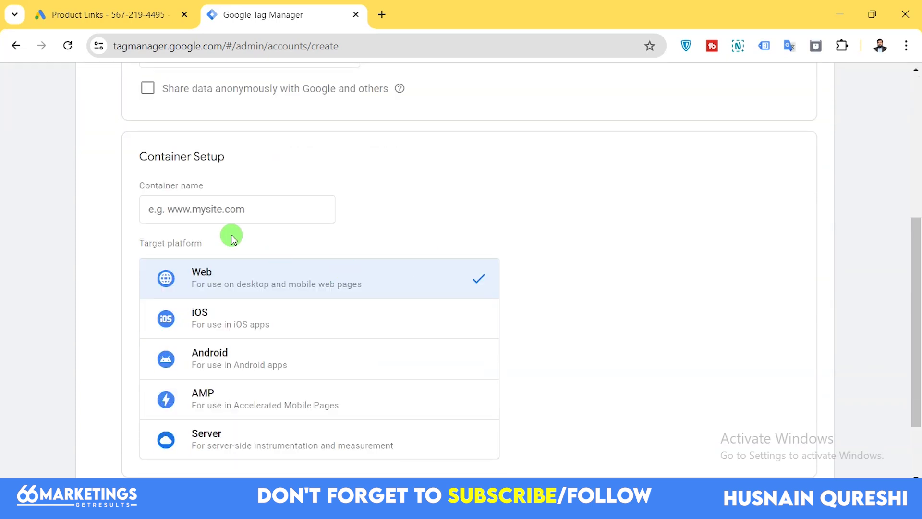
left_click(214, 206)
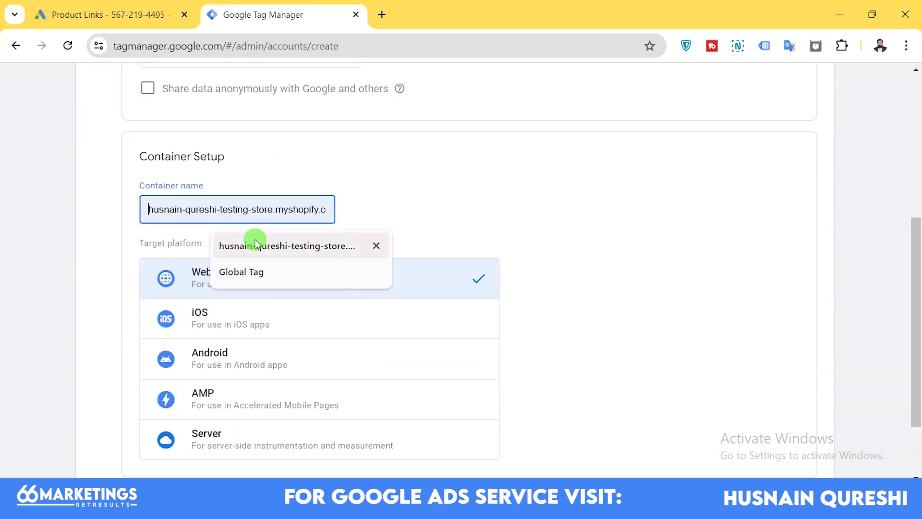
left_click(255, 242)
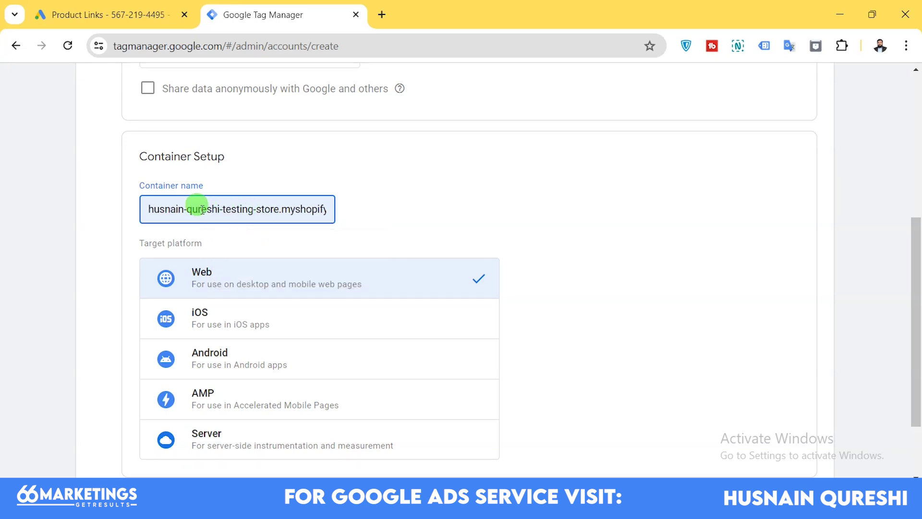
left_click_drag(202, 209, 411, 215)
left_click(411, 215)
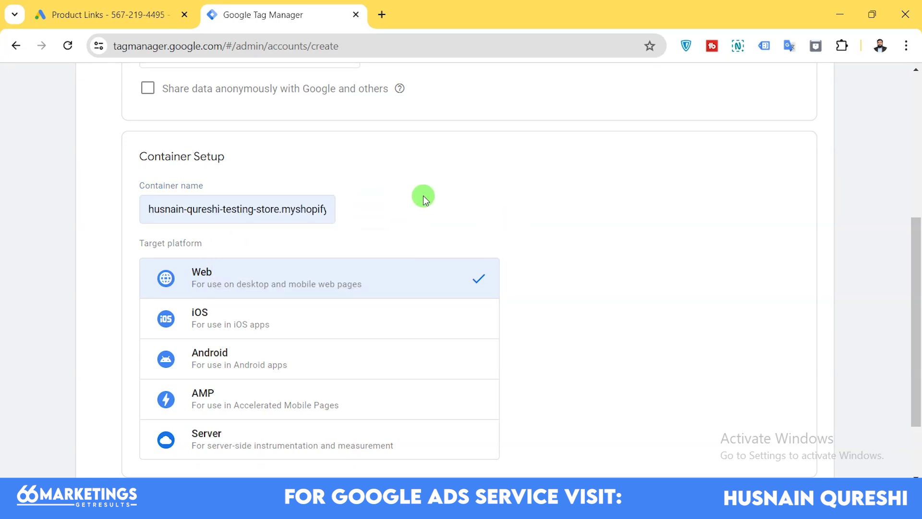
Submit the new account and container, and read through the Google Tag Manager Terms of Service Agreement.
scroll(432, 239, "down", 2)
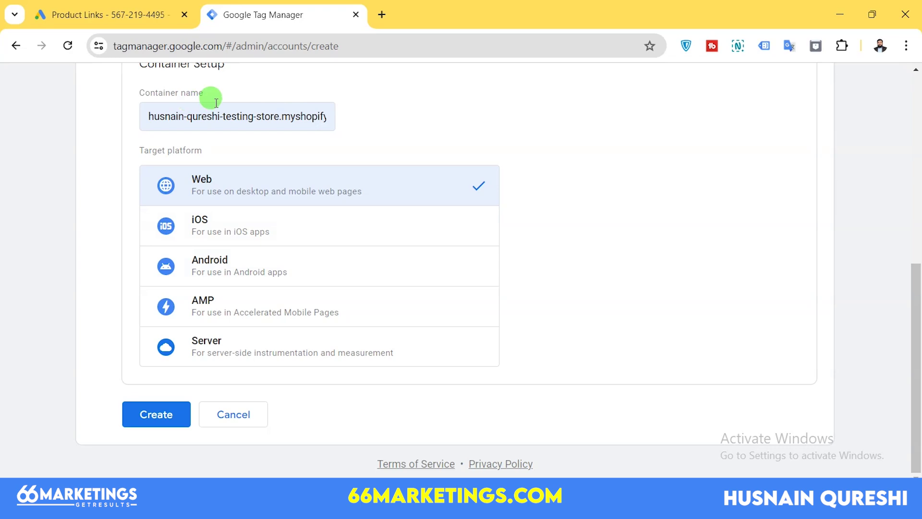
left_click(143, 422)
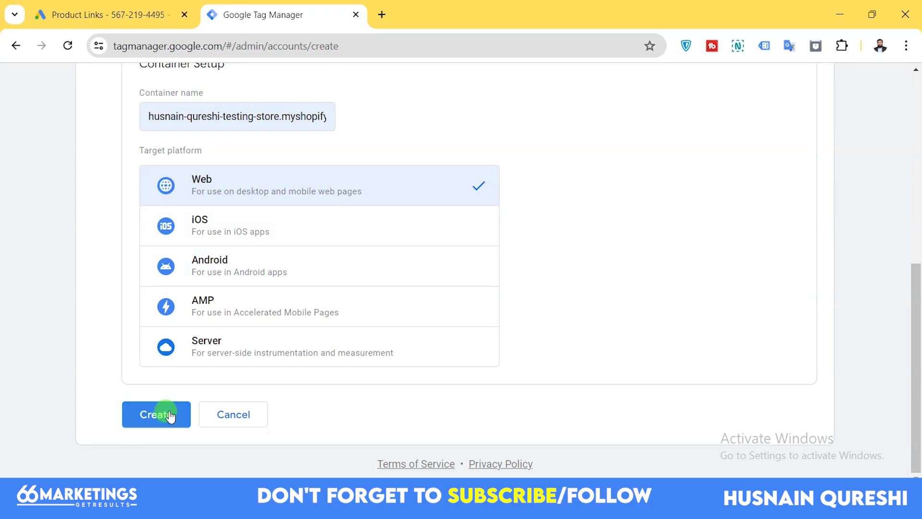
left_click(169, 415)
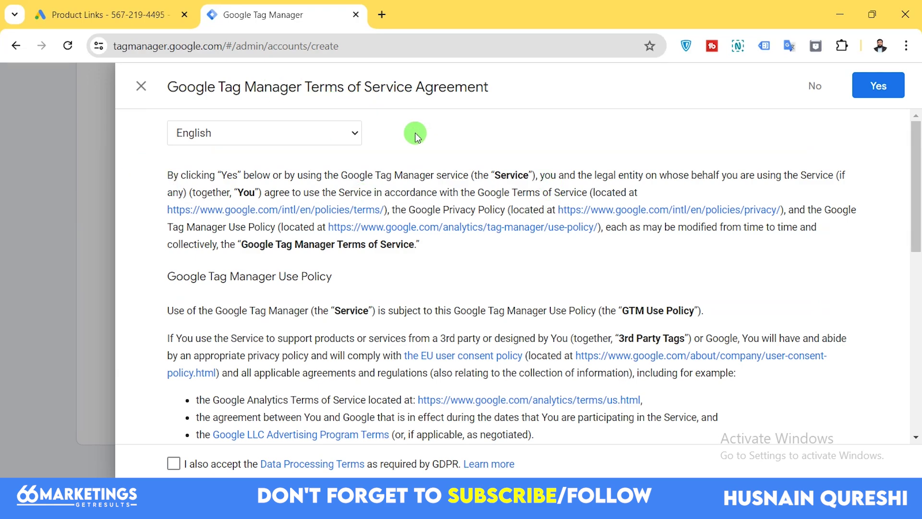
scroll(496, 120, "down", 2)
scroll(331, 221, "down", 9)
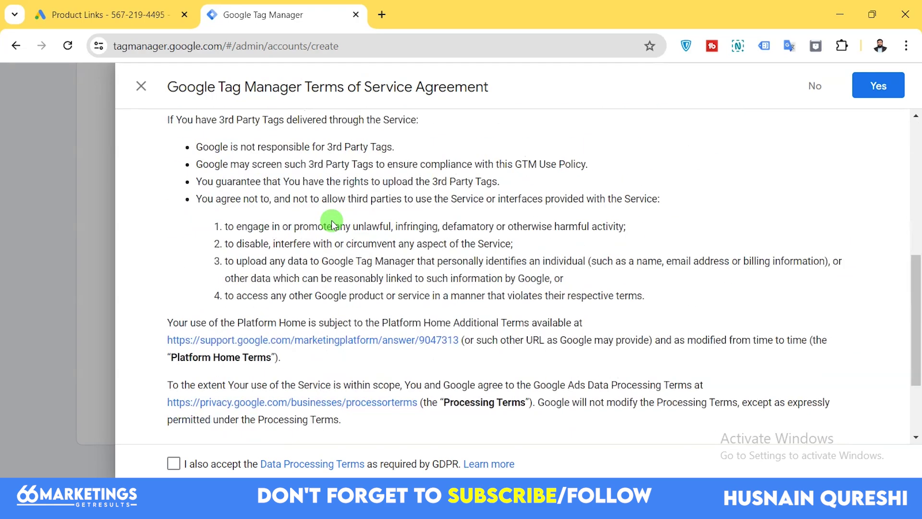
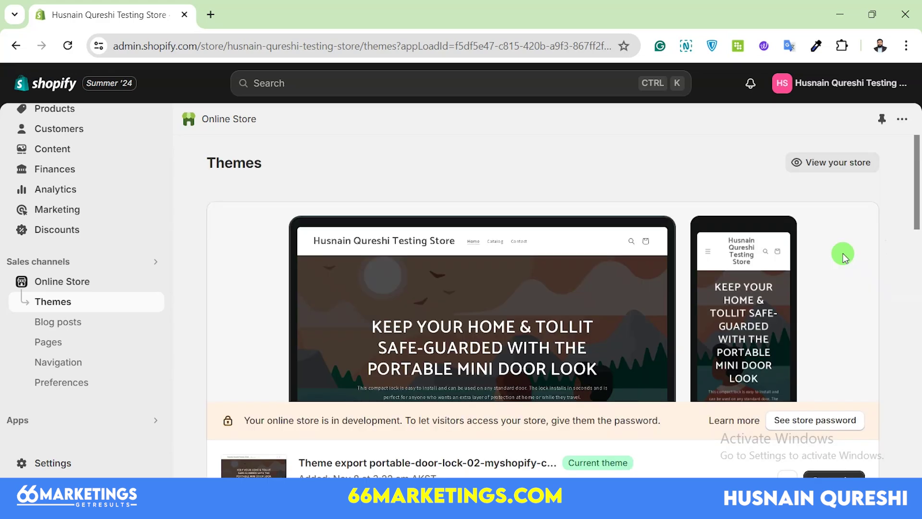
Open the code editor for the current theme from the Shopify store's Themes page.
scroll(841, 254, "down", 2)
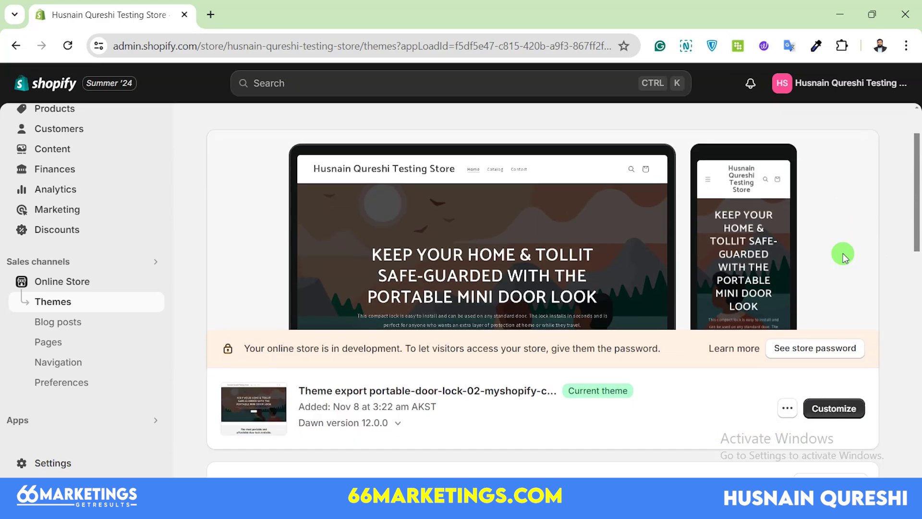
left_click(784, 408)
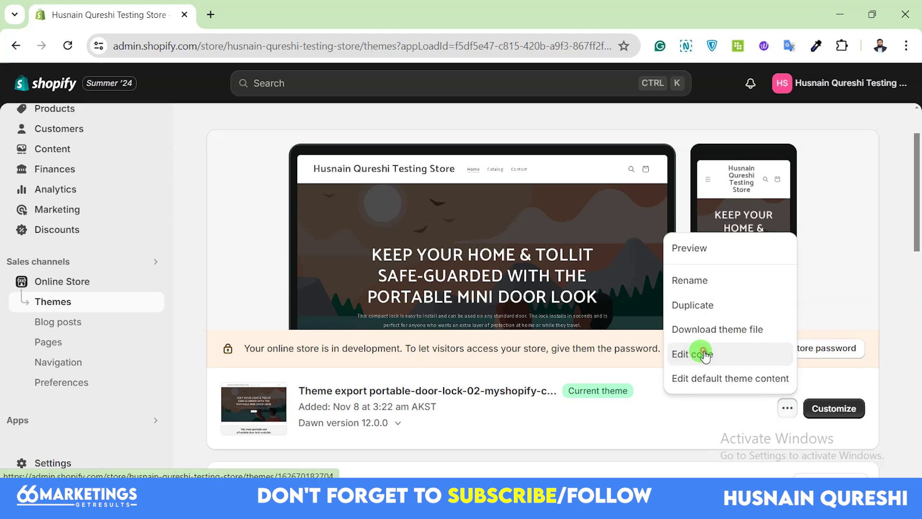
left_click(682, 354)
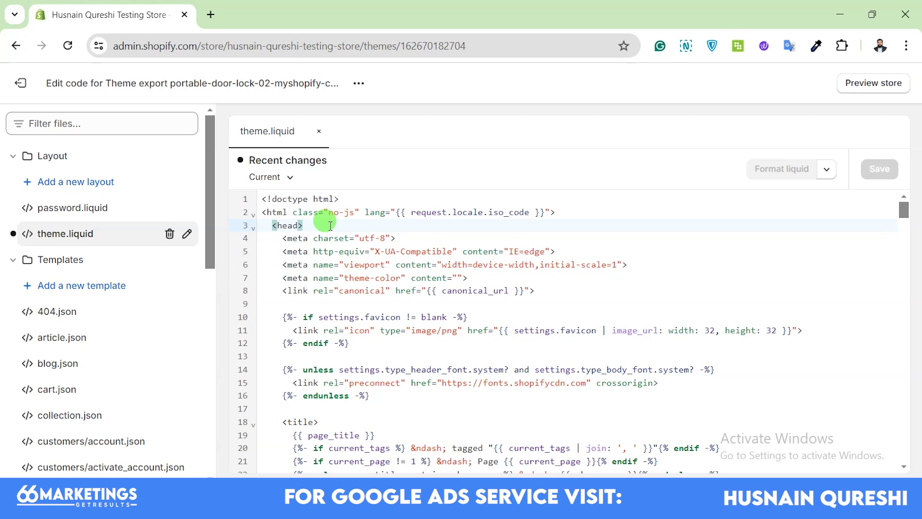
Insert the Google Tag Manager script snippet directly below the opening <head> tag in theme.liquid.
key("Return")
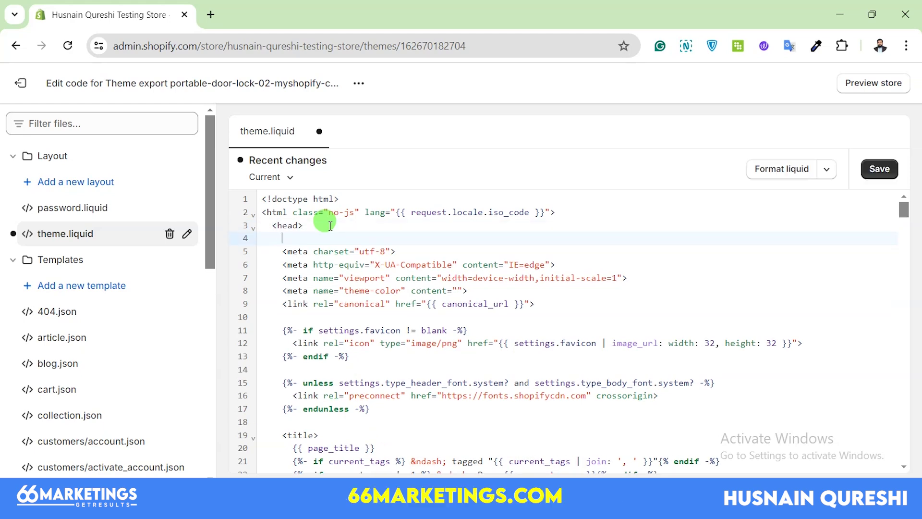
type("<!-- Google Tag Manager --> <script>(function(w,d,s,l,i){w[l]=w[l]||[];w[l].push({'gtm.start': new Date().getTime(),event:'gtm.js'});var f=d.getElementsByTagName(s)[0], j=d.createElement(s),dl=l!='dataLayer'?'&l='+l:'';j.async=true;j.src= 'https://www.googletagmanager.com/gtm.js?id='+i+dl;f.parentNode.insertBefore(j,f); })(window,document,'script','dataLayer','GTM-5WWWF6HC');</script> <!-- End Google Tag Manager -->")
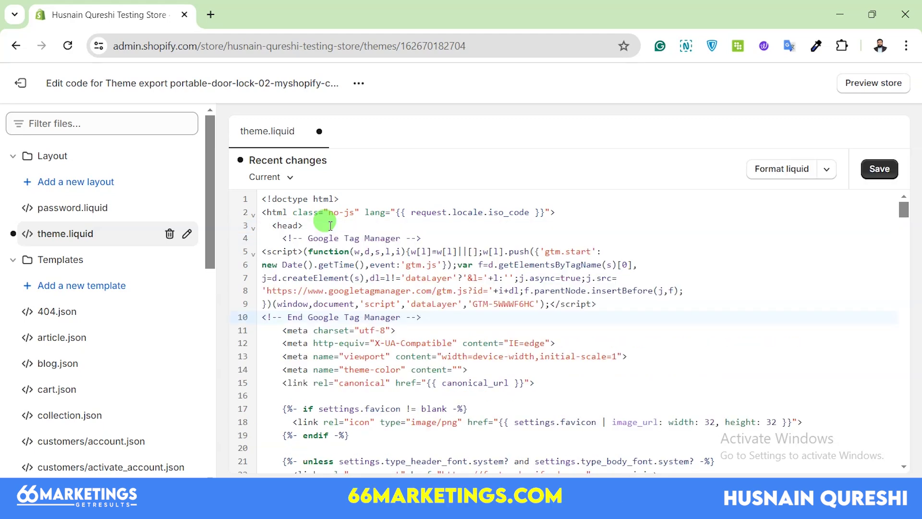
left_click_drag(421, 317, 274, 238)
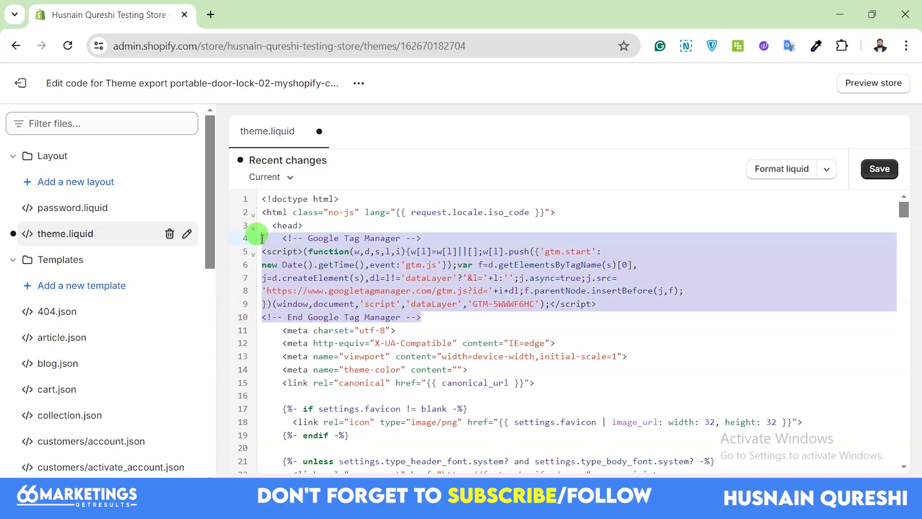
left_click(437, 315)
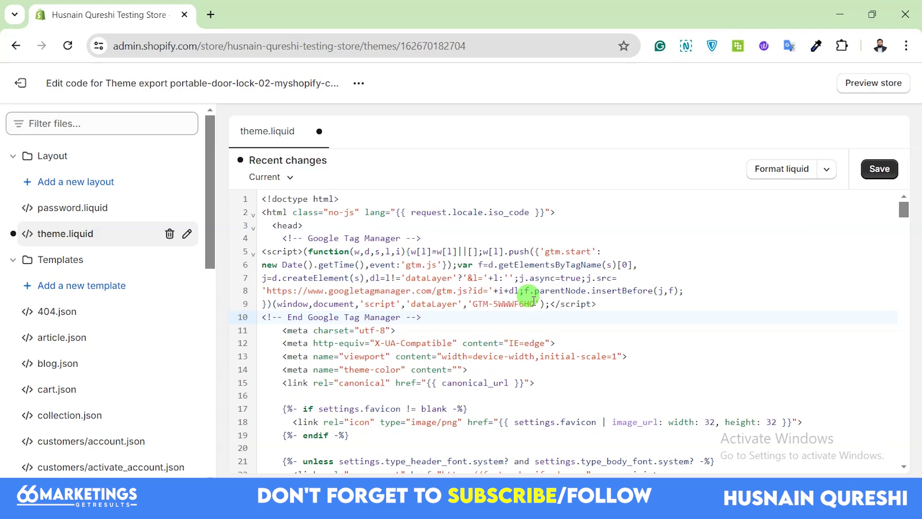
Add an empty line directly above the closing </body> tag in theme.liquid.
left_click_drag(903, 210, 883, 408)
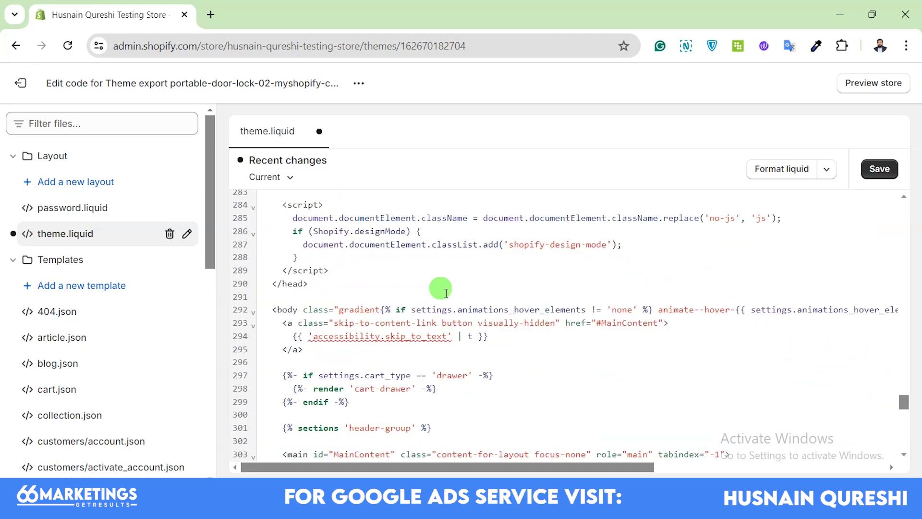
left_click(279, 284)
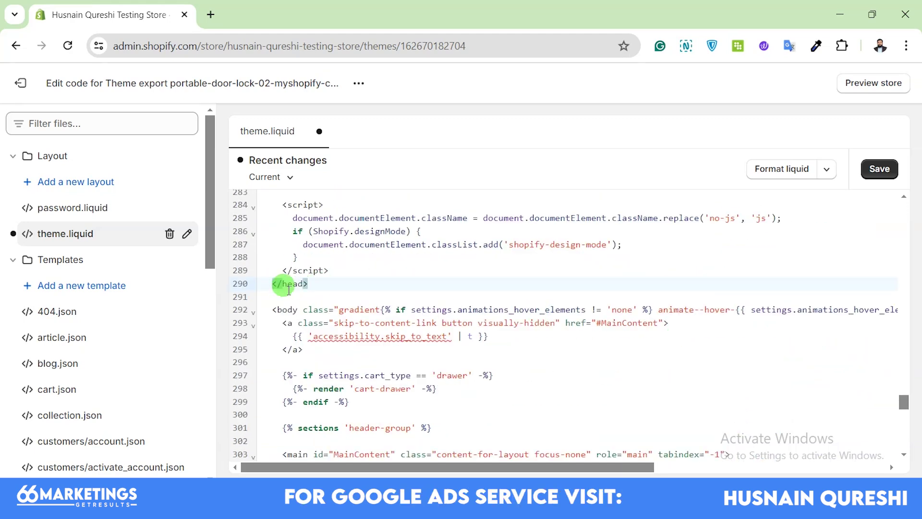
key("Down")
key("Down")
key("Down")
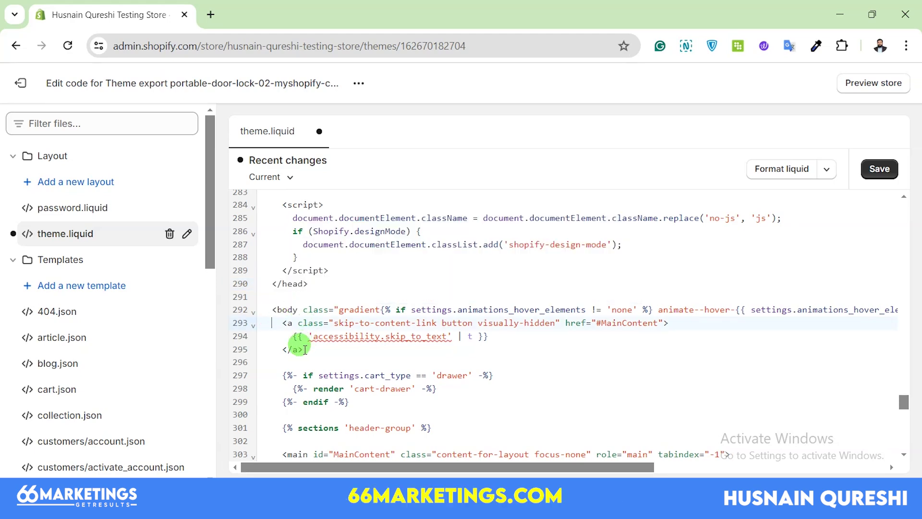
left_click(294, 363)
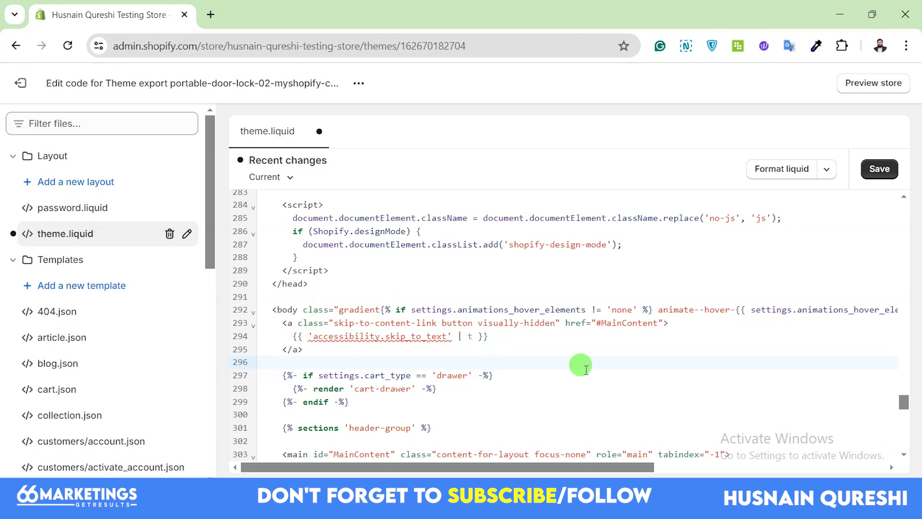
left_click_drag(901, 405, 901, 456)
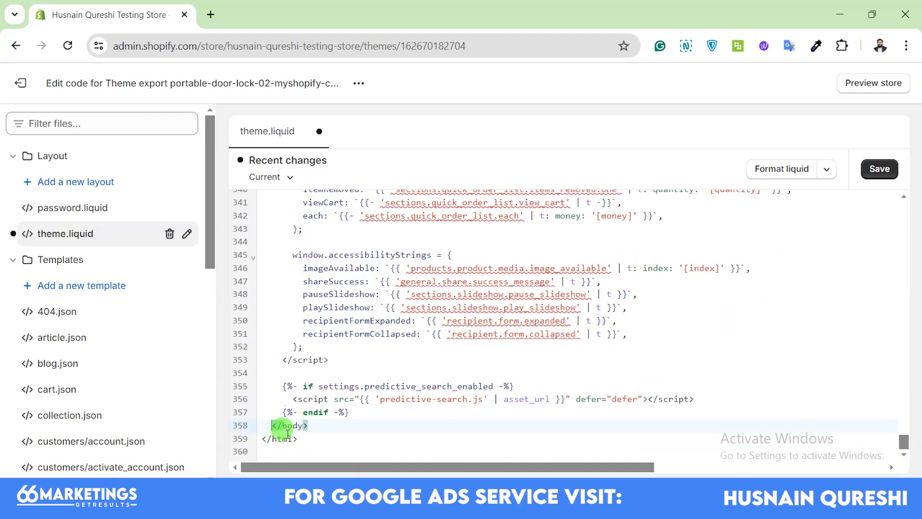
left_click_drag(271, 425, 313, 422)
left_click(358, 413)
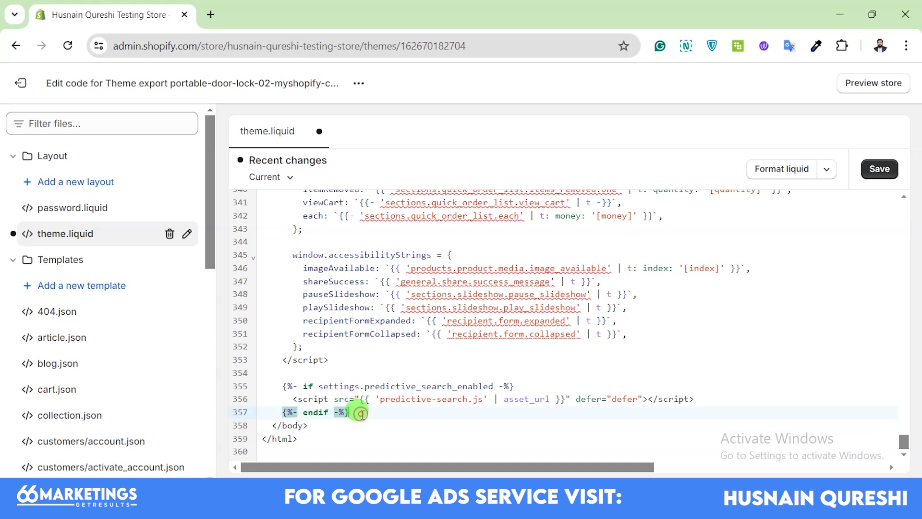
key("Return")
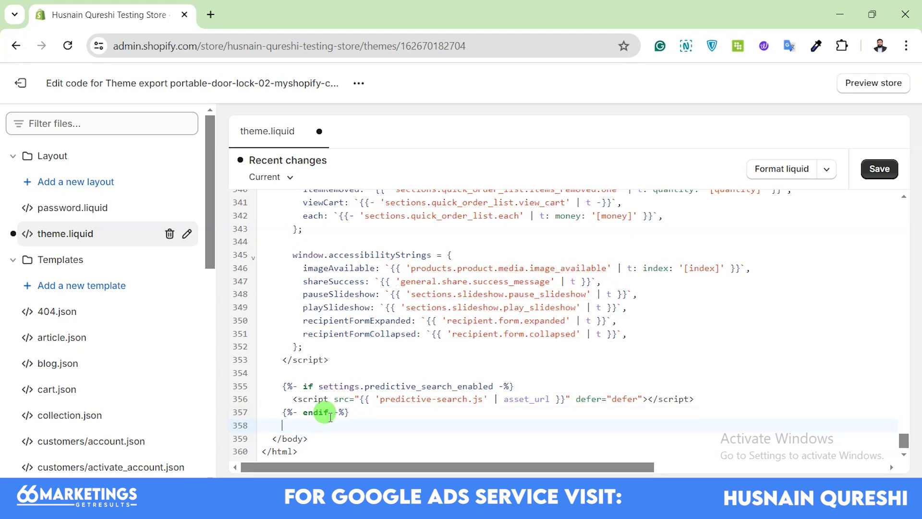
scroll(317, 411, "down", 1)
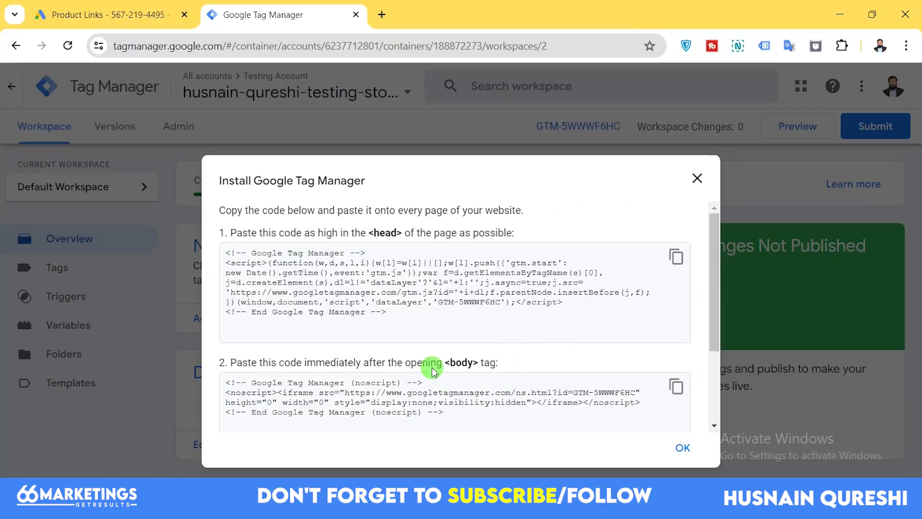
Copy the Google Tag Manager noscript snippet from the installation instructions and insert it above the closing </body> tag in theme.liquid.
left_click(675, 387)
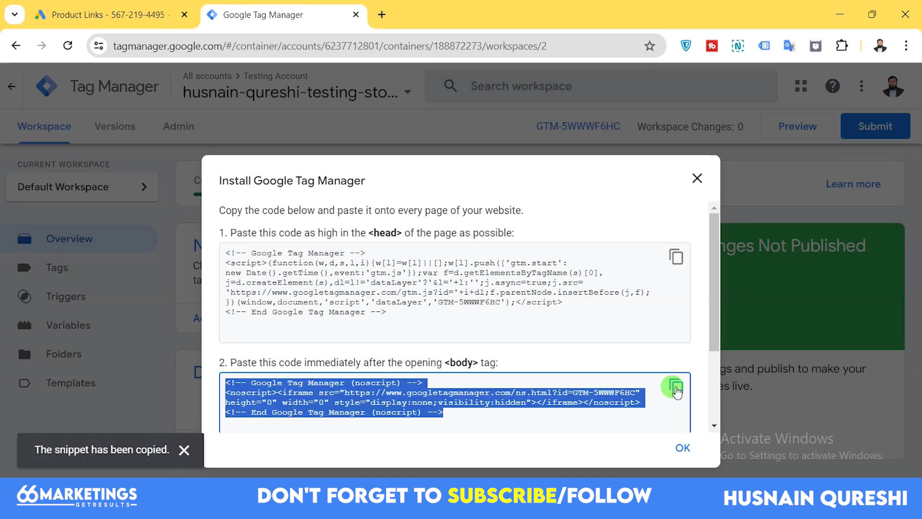
left_click(577, 352)
left_click_drag(712, 282, 712, 336)
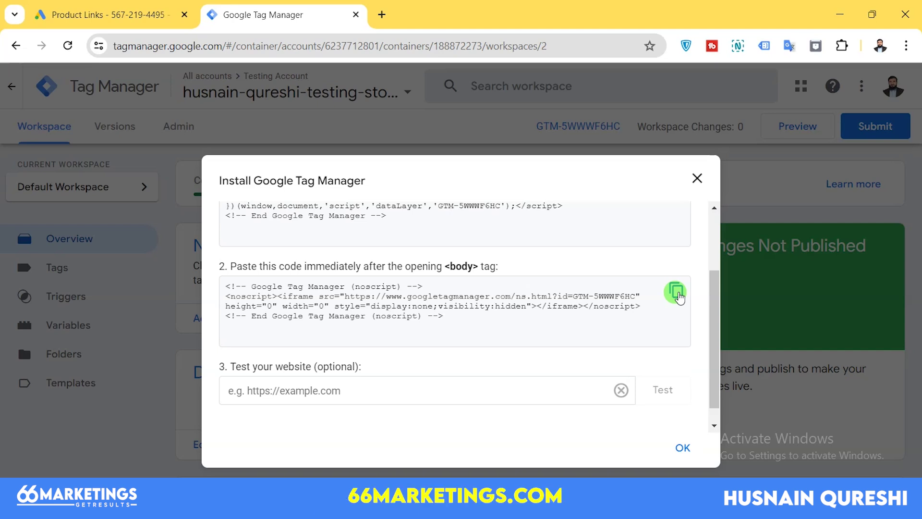
left_click(676, 291)
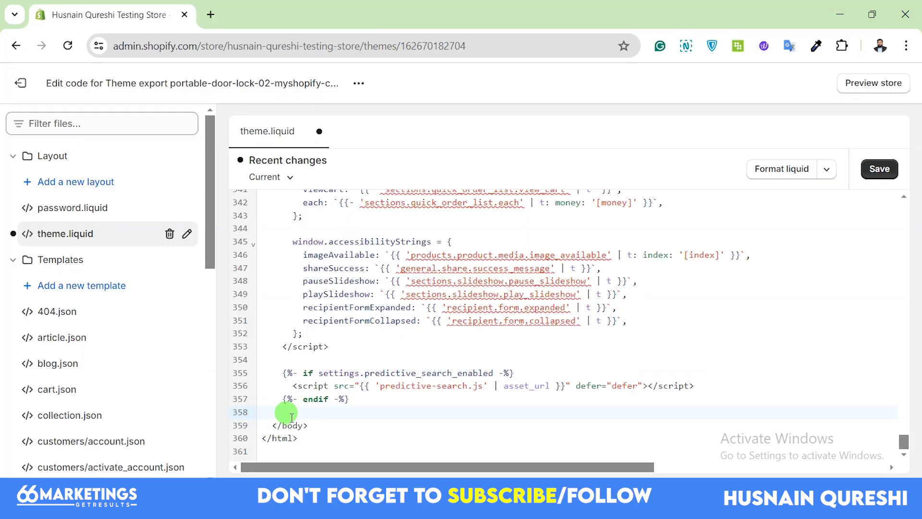
key("ctrl+v")
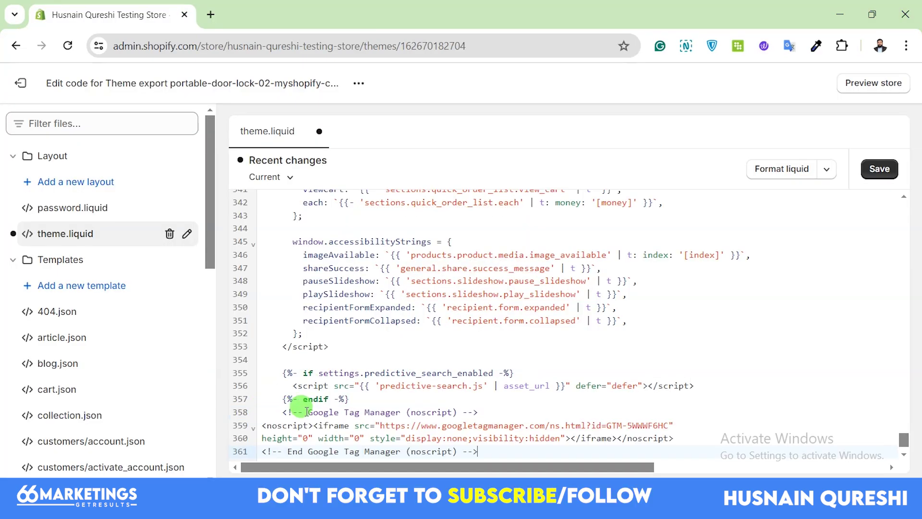
scroll(525, 381, "down", 1)
left_click(490, 408)
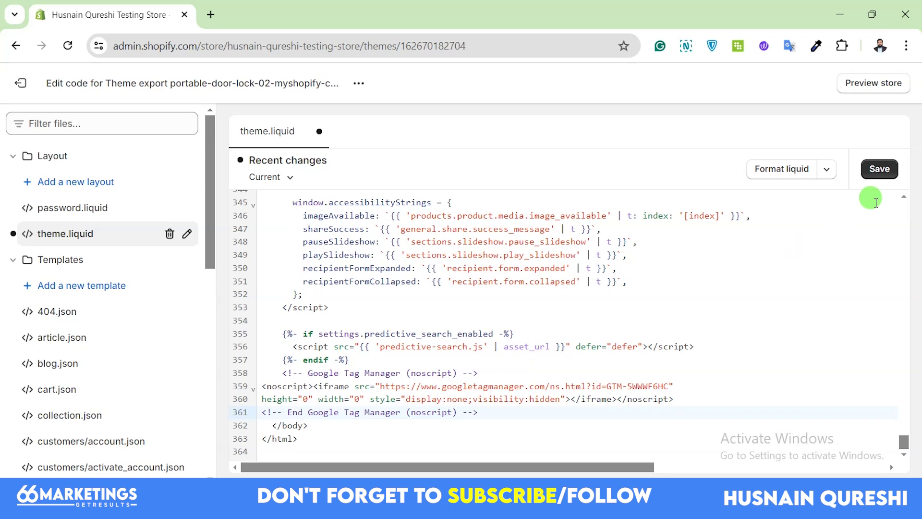
Save theme.liquid, leaving the code editor, and dismiss the Install Google Tag Manager instructions.
left_click(888, 171)
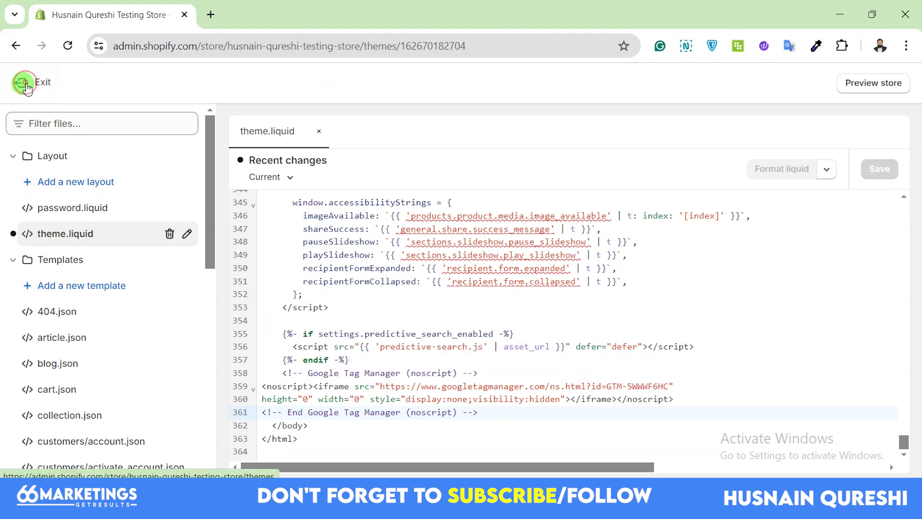
left_click(25, 85)
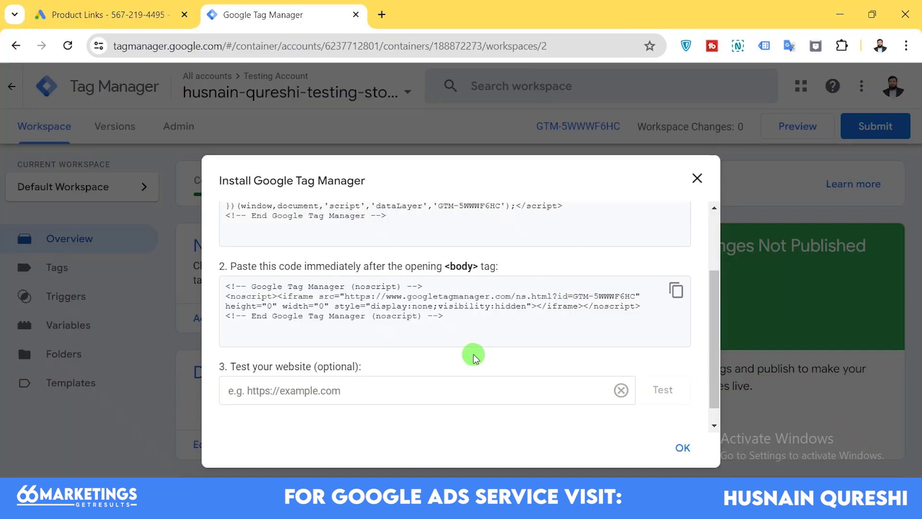
scroll(474, 357, "down", 1)
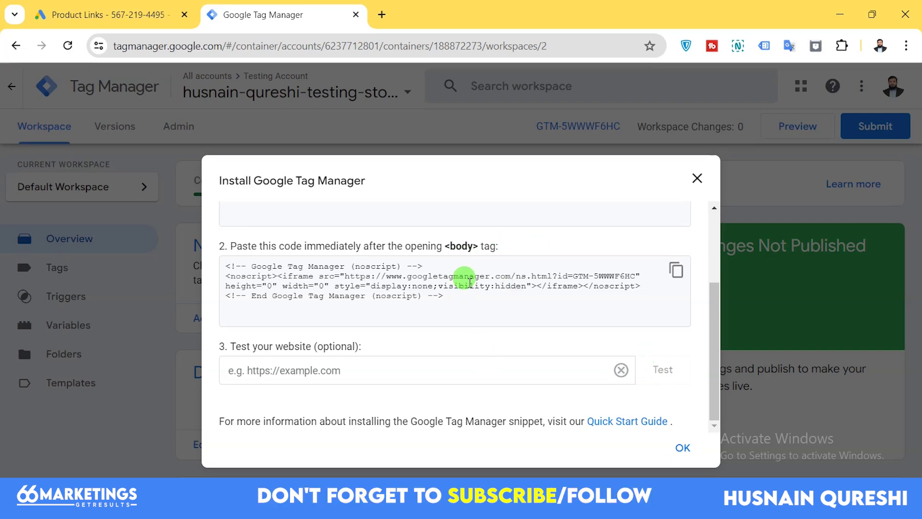
left_click(683, 447)
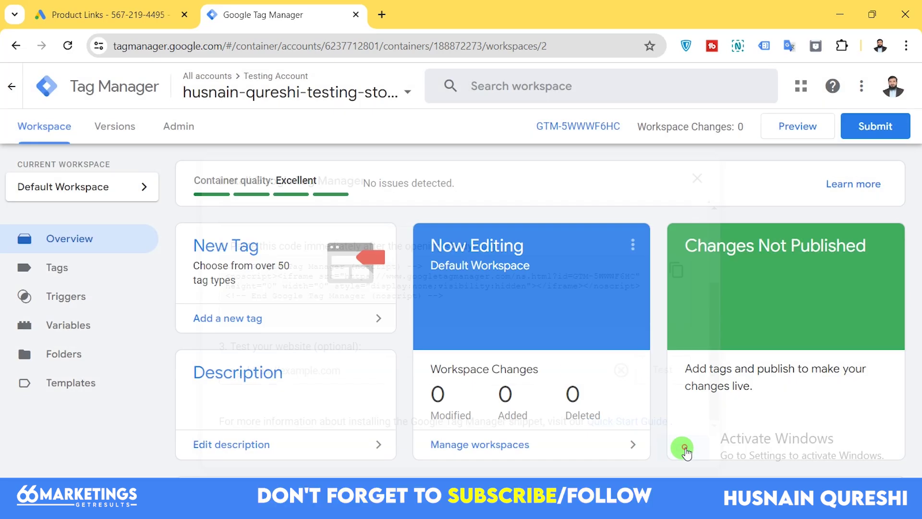
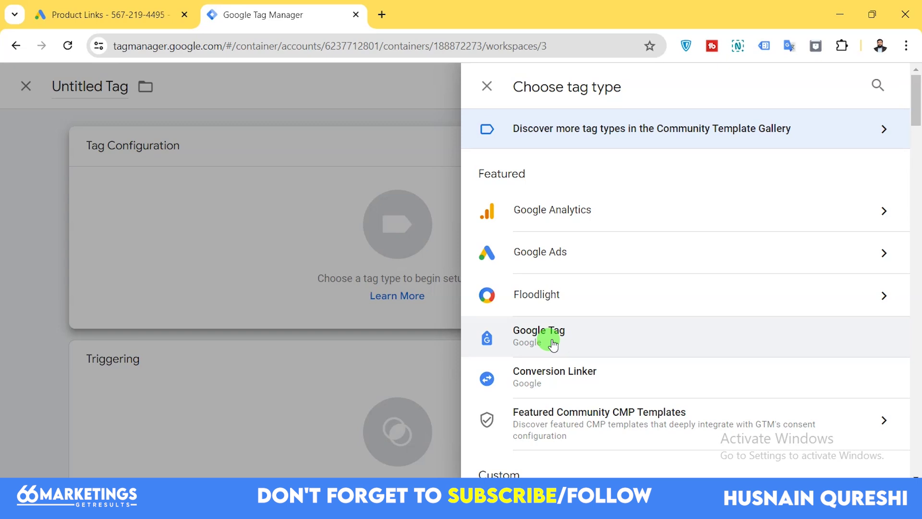
Set the untitled tag's type to Google Tag from the Google Ads category.
left_click(713, 254)
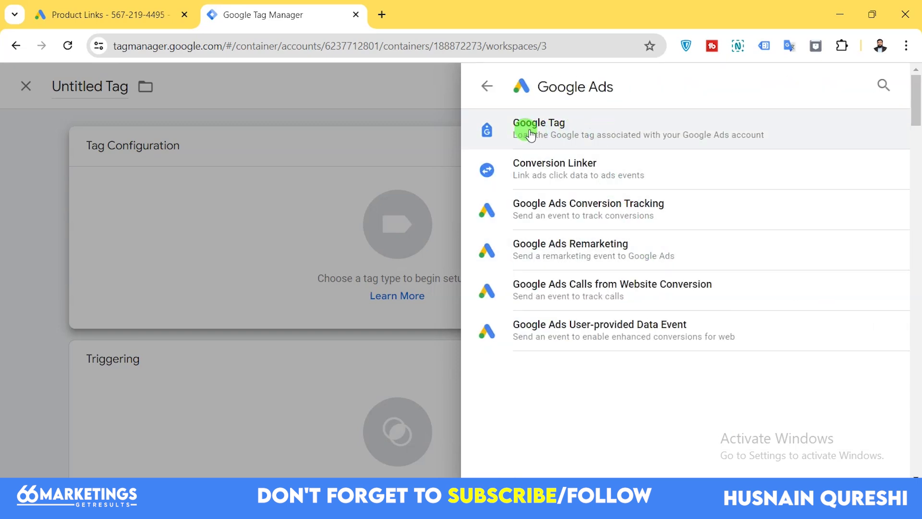
left_click(595, 129)
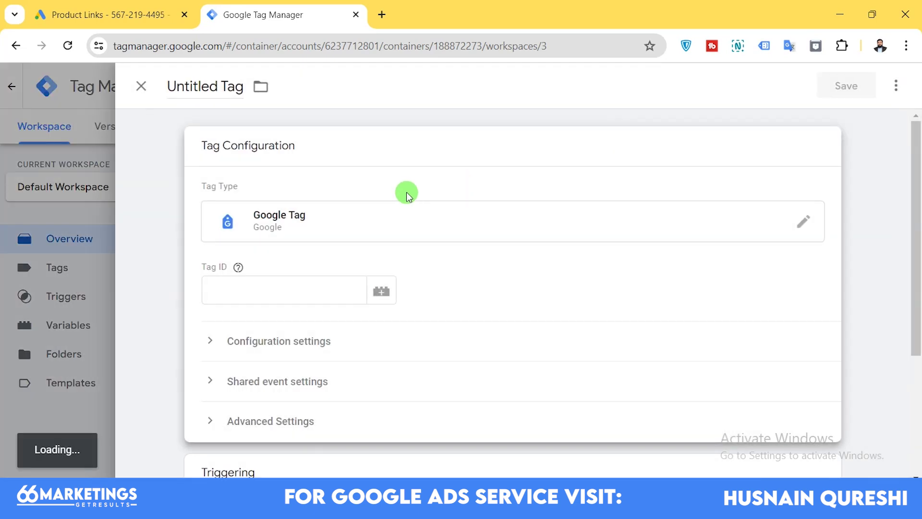
left_click(228, 294)
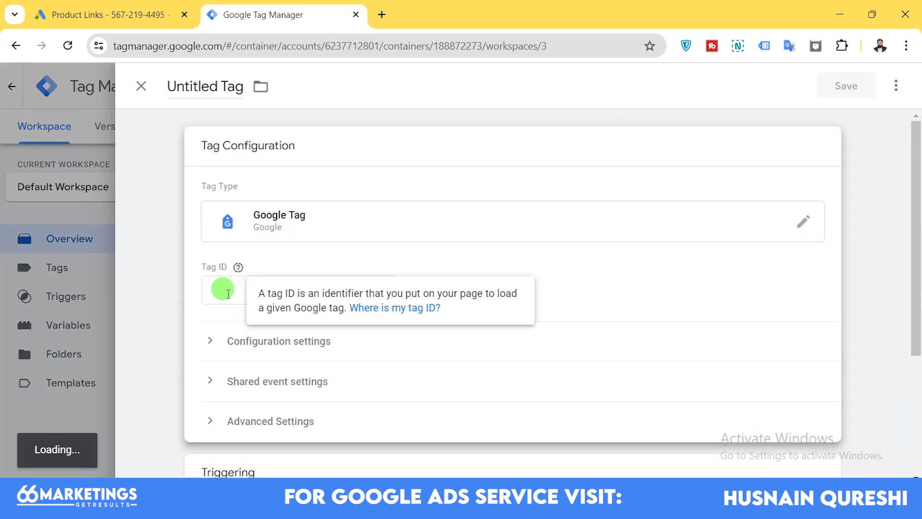
left_click(373, 255)
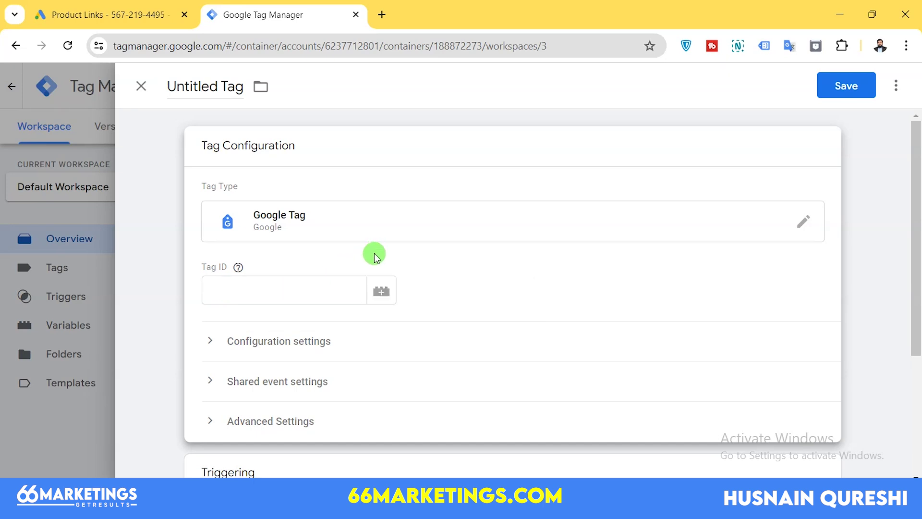
Copy the AW tag ID from the config line of the manual installation code in Google Ads.
left_click(104, 6)
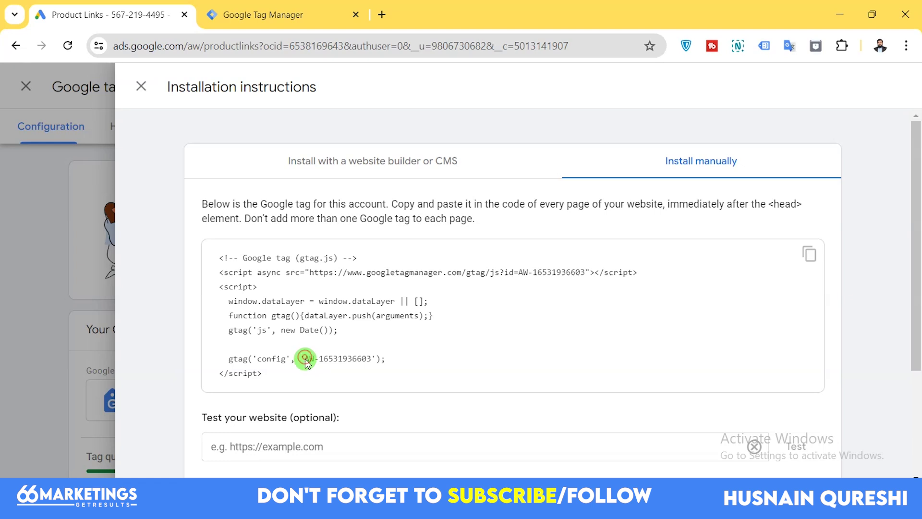
left_click_drag(304, 358, 370, 361)
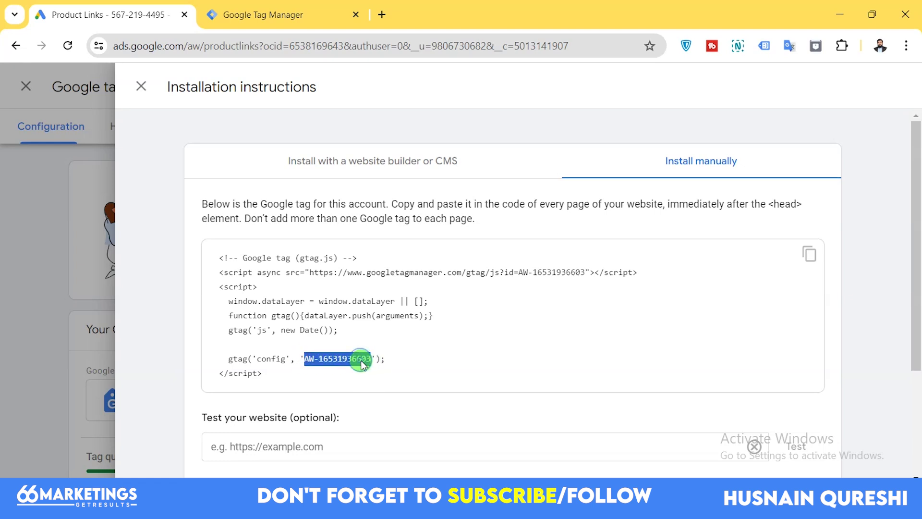
right_click(370, 361)
left_click(424, 140)
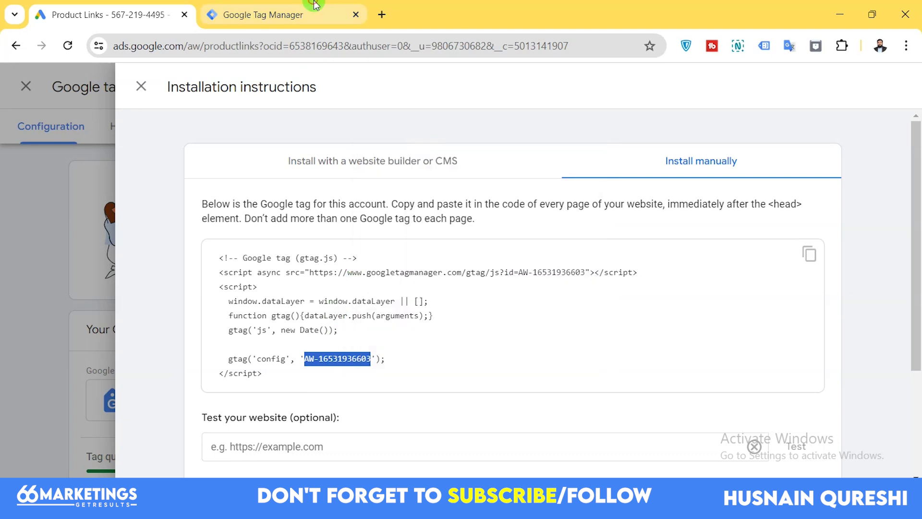
Switch back to Google Tag Manager and paste the copied AW identifier as the Google Tag's Tag ID.
left_click(314, 9)
left_click(279, 288)
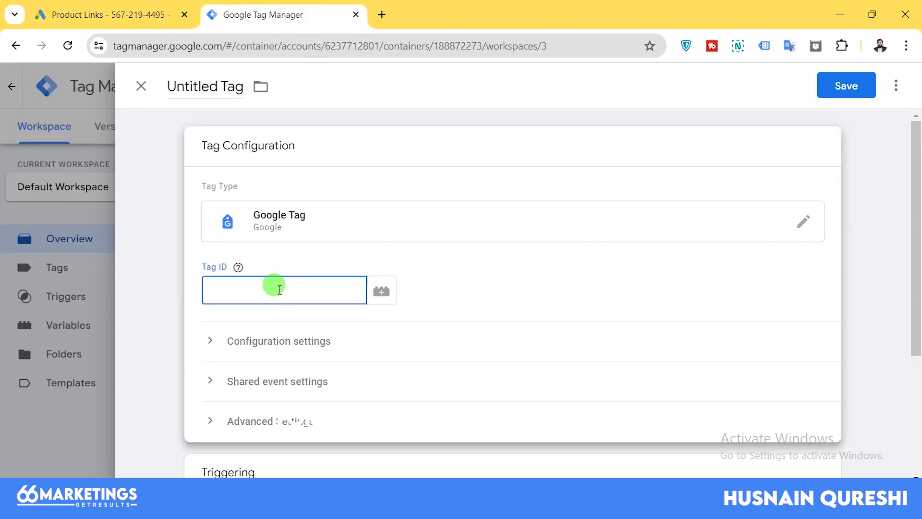
key("ctrl+v")
left_click(311, 268)
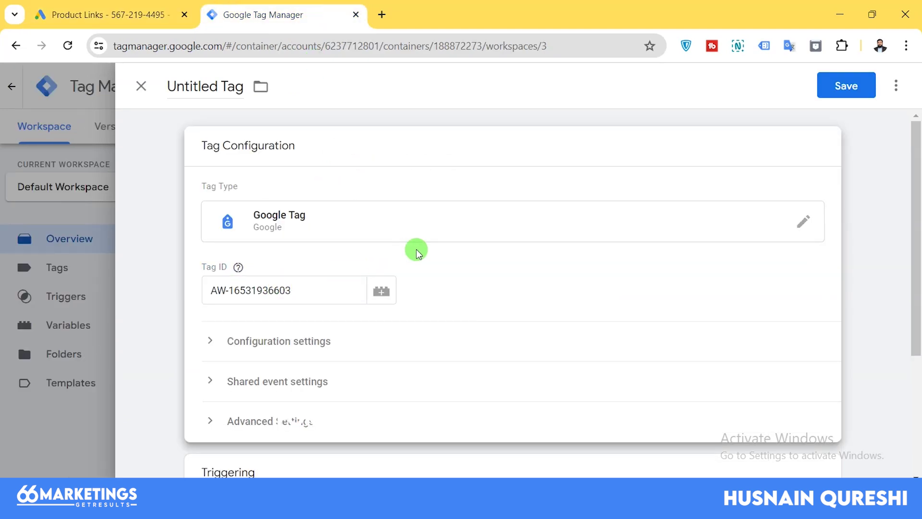
Assign Initialization - All Pages as the Google Tag's firing trigger.
scroll(477, 293, "down", 2)
scroll(477, 293, "down", 2)
scroll(319, 235, "up", 4)
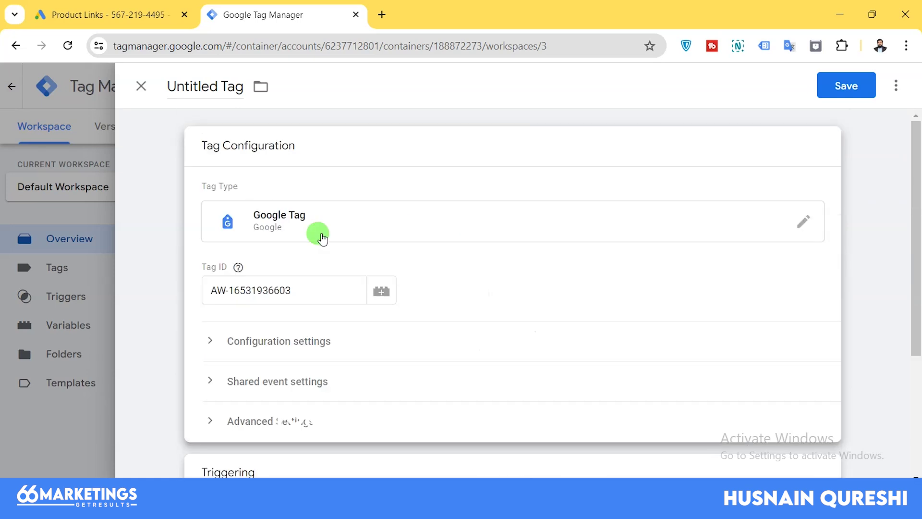
left_click(162, 230)
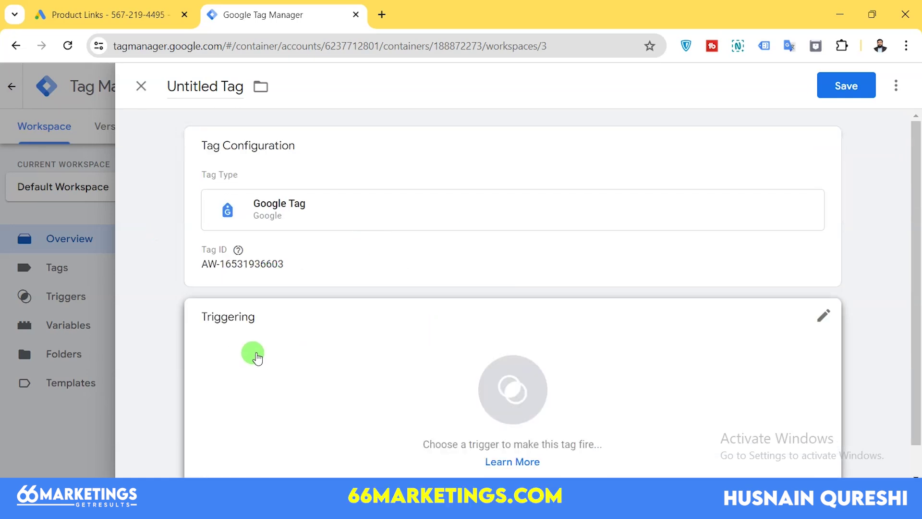
left_click(336, 358)
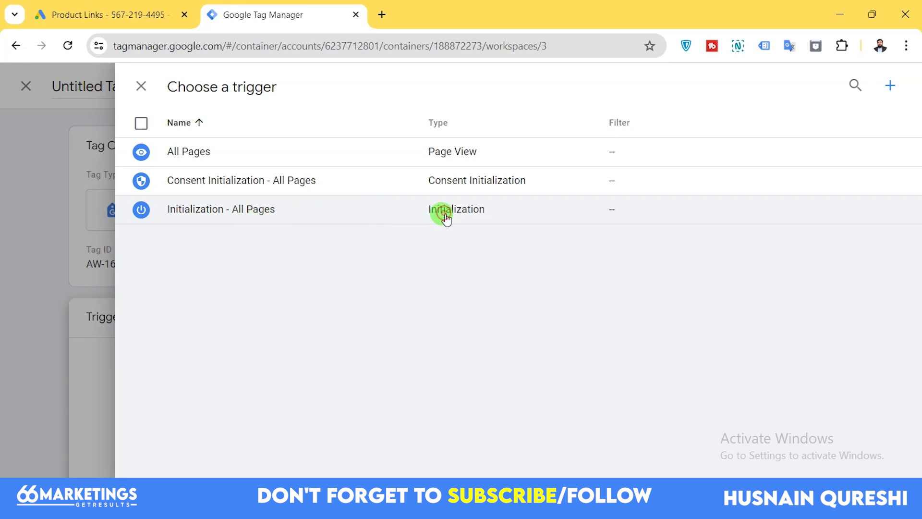
left_click(444, 214)
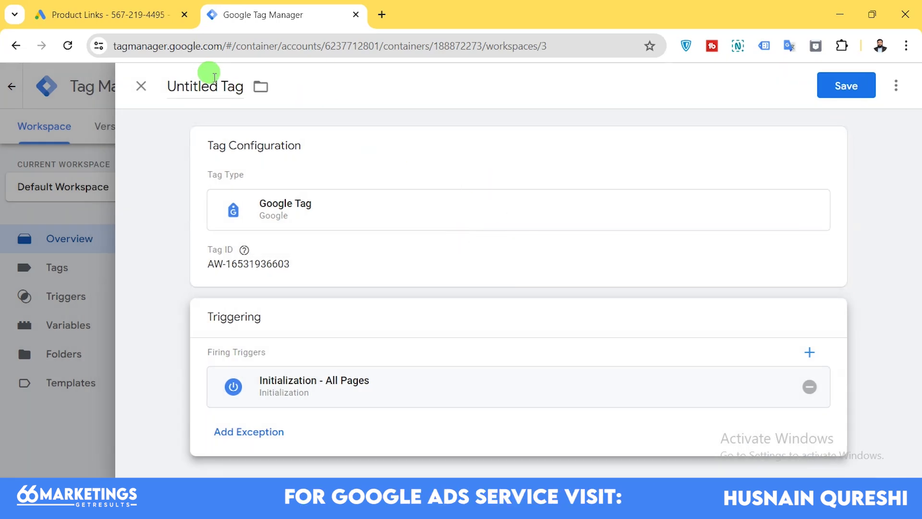
Name the tag "Google Tag" and save it.
double_click(208, 77)
type("Google")
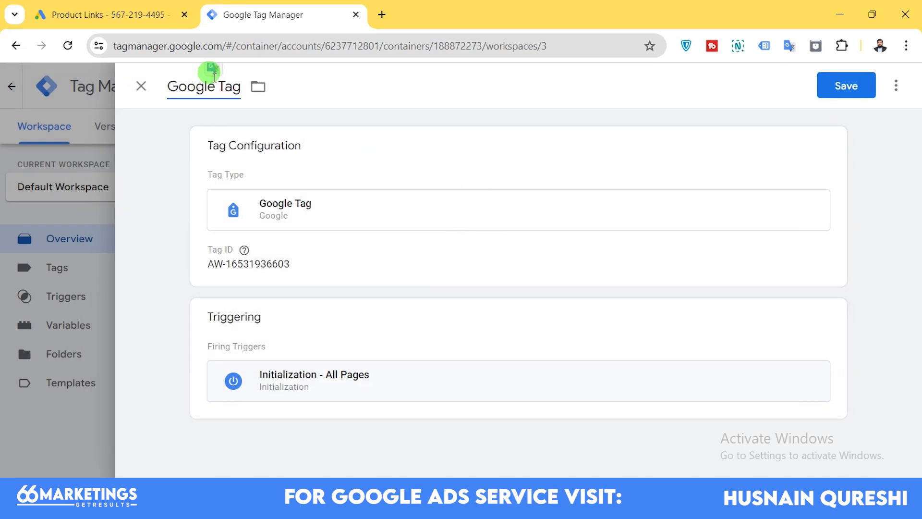
left_click(327, 112)
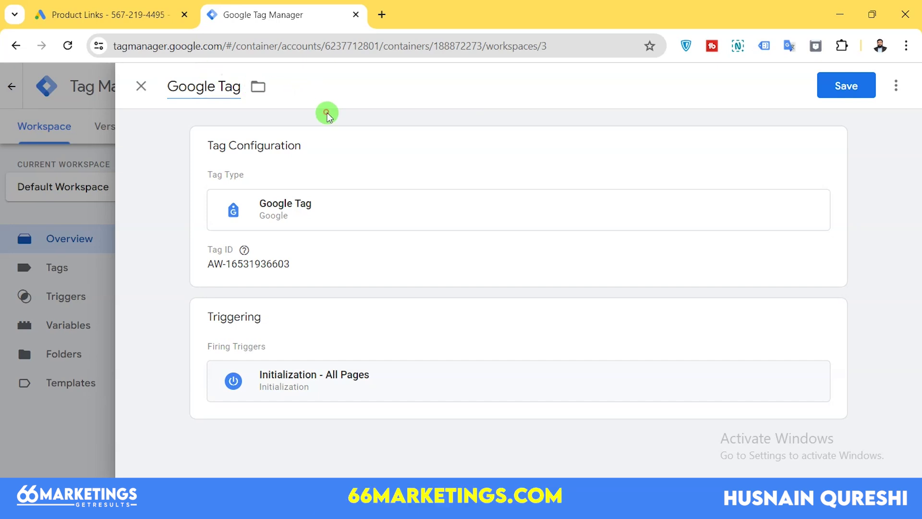
left_click(858, 86)
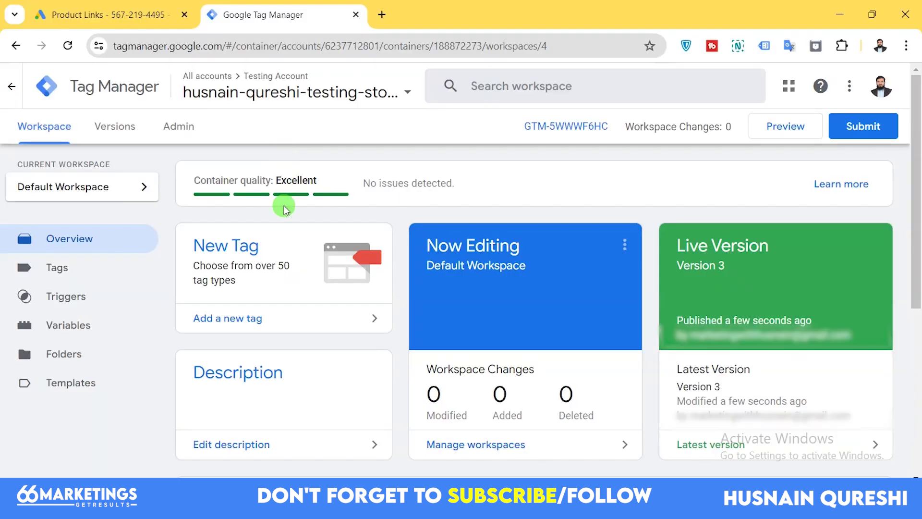
Create a new Conversion Linker tag with All Pages as its firing trigger.
left_click(282, 319)
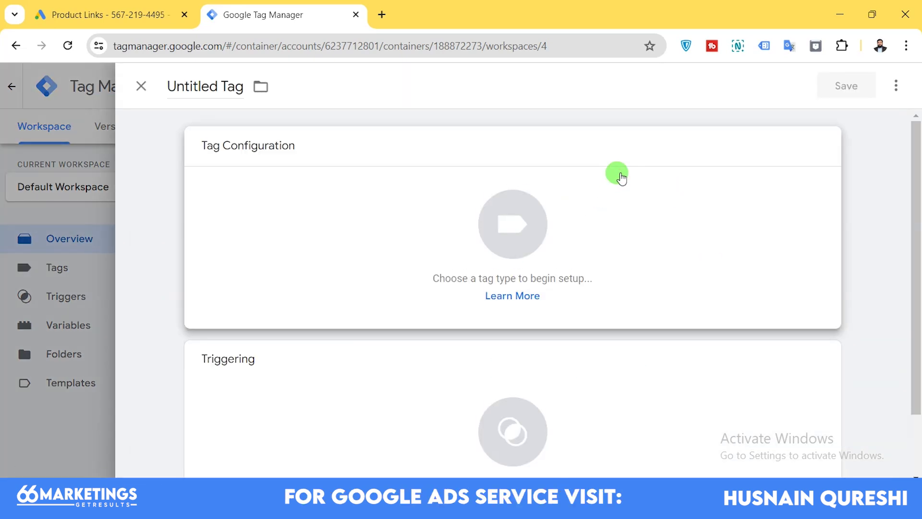
left_click(710, 177)
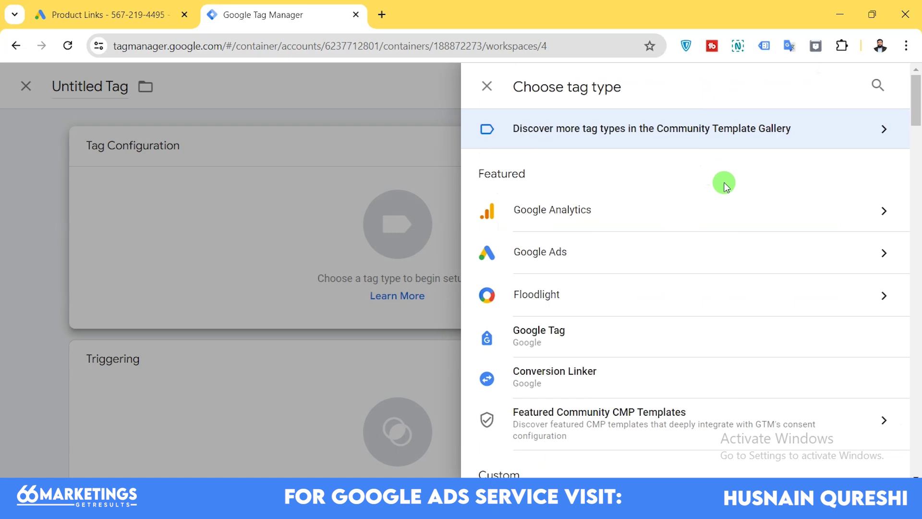
left_click(580, 379)
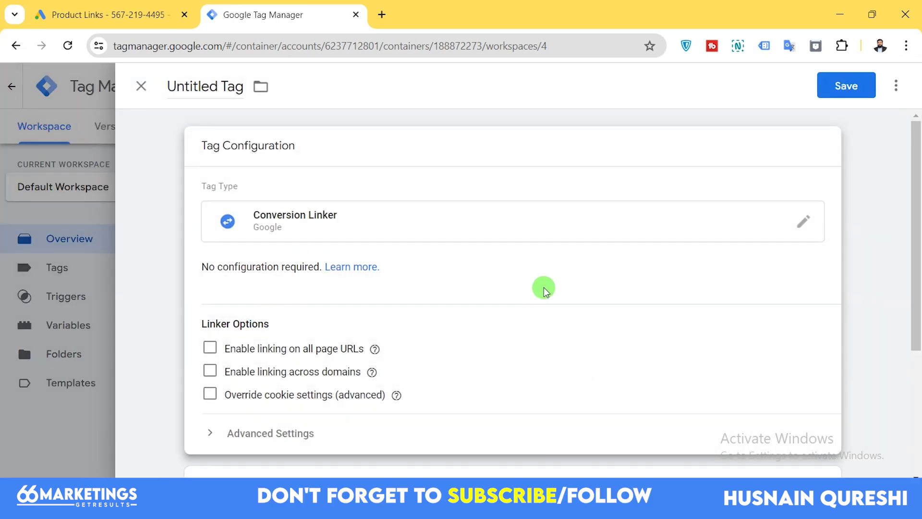
scroll(545, 289, "down", 4)
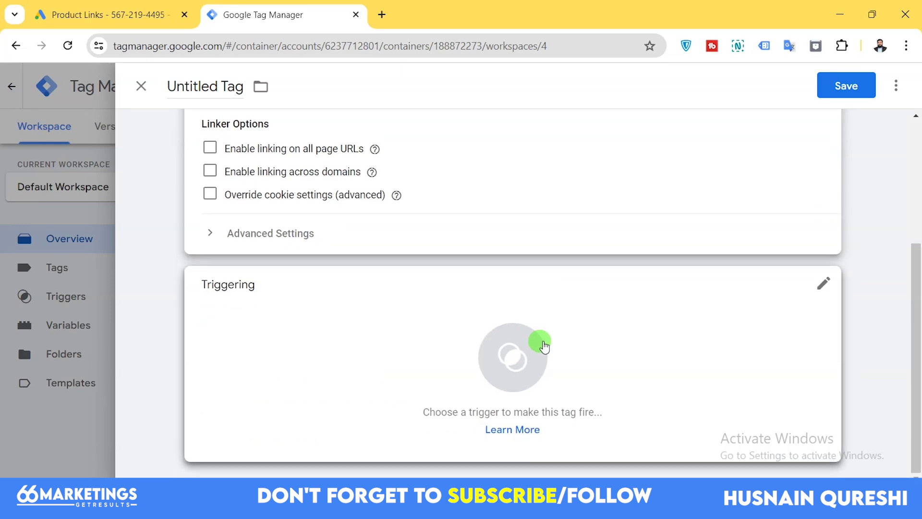
left_click(544, 346)
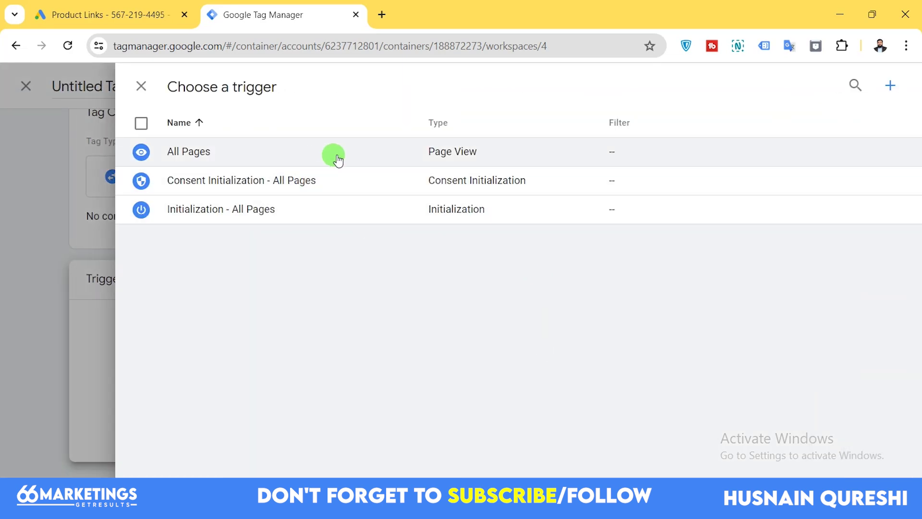
left_click(338, 156)
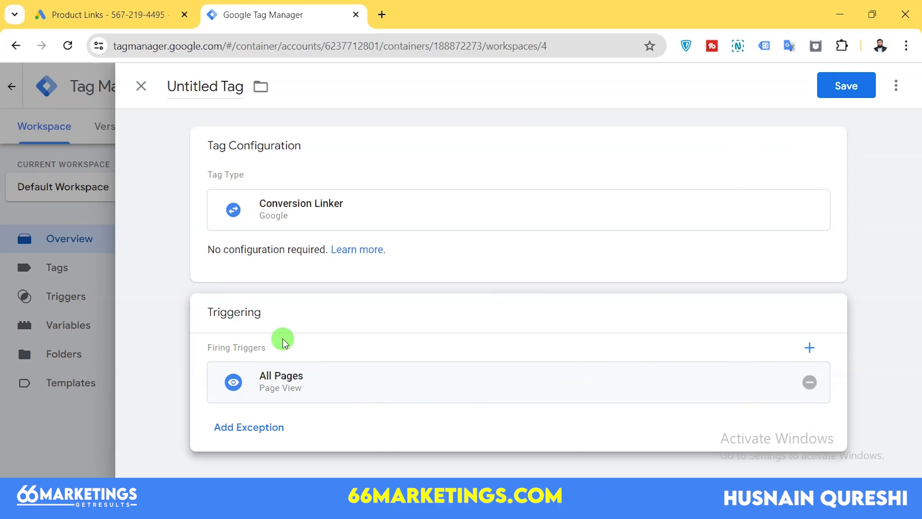
Name the tag "Conversion Linker" and save it.
left_click(209, 82)
type("Co")
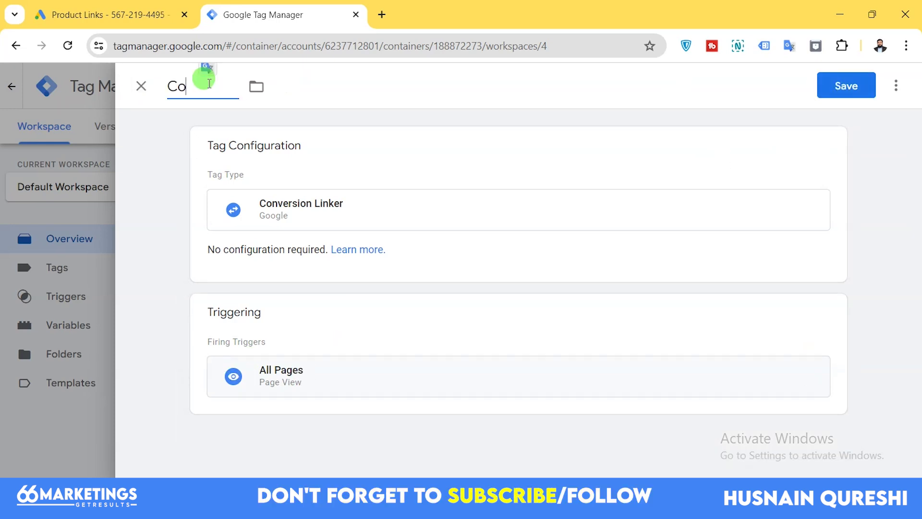
type("nversion Linker")
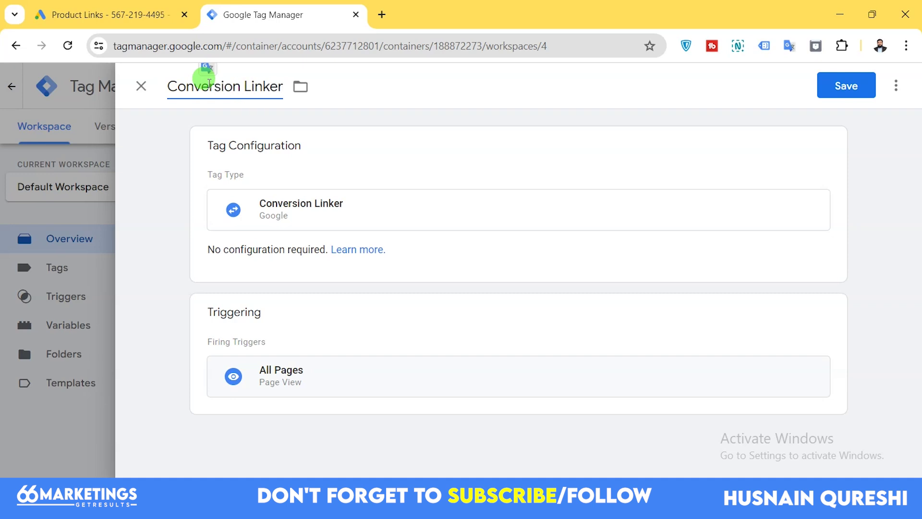
left_click(836, 92)
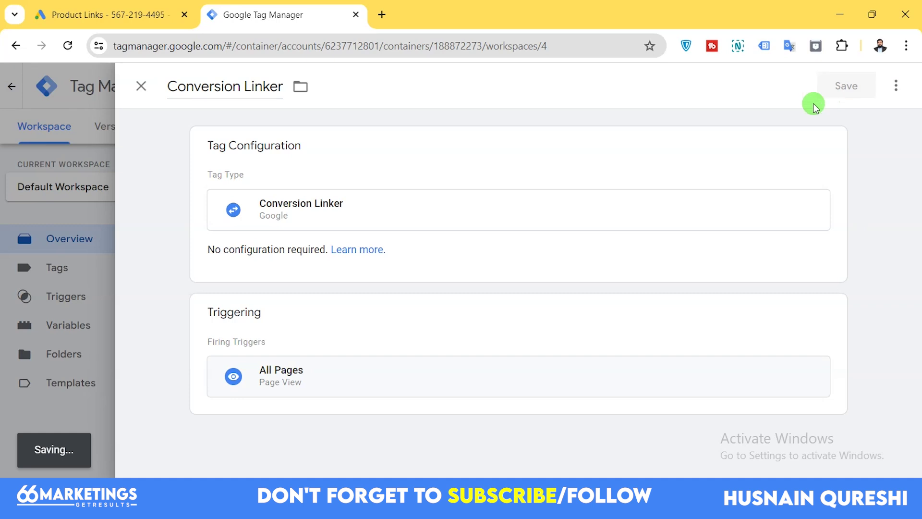
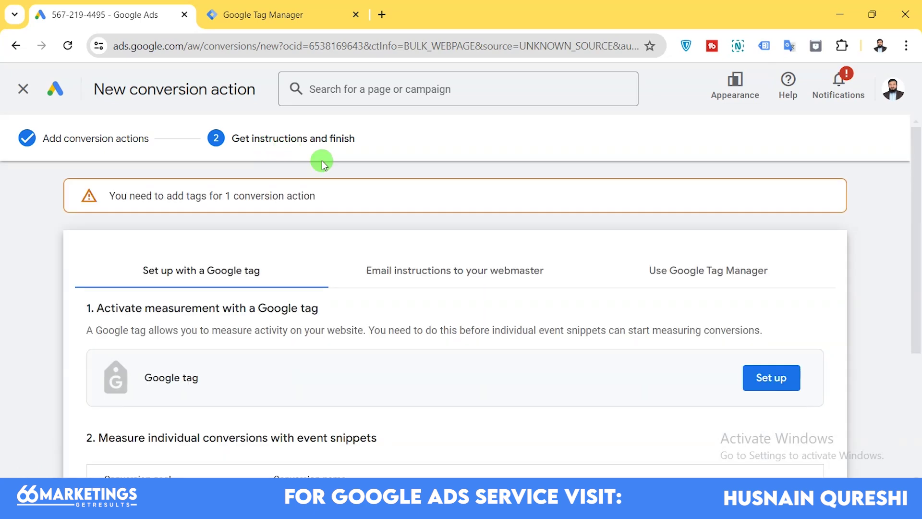
Copy the Conversion ID from the Google Tag Manager setup instructions of the new Purchase conversion action in Google Ads.
scroll(311, 278, "down", 2)
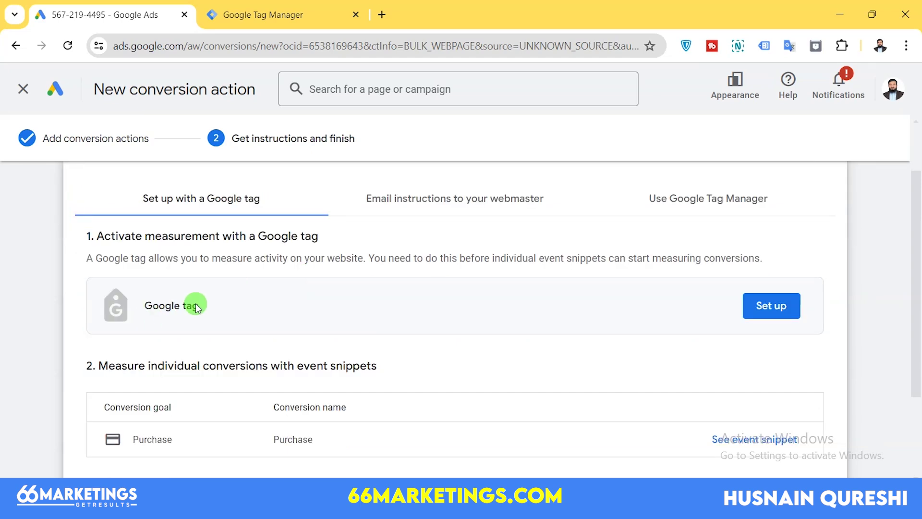
scroll(435, 214, "down", 3)
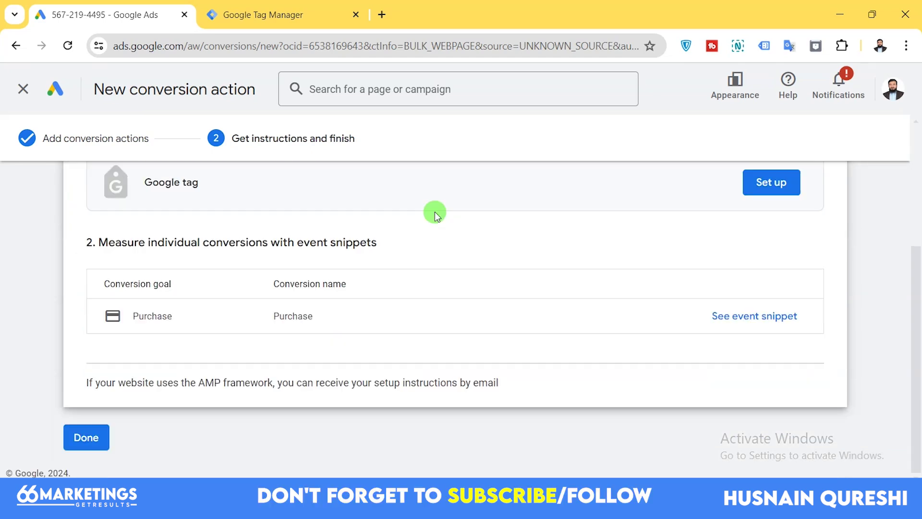
scroll(442, 268, "up", 5)
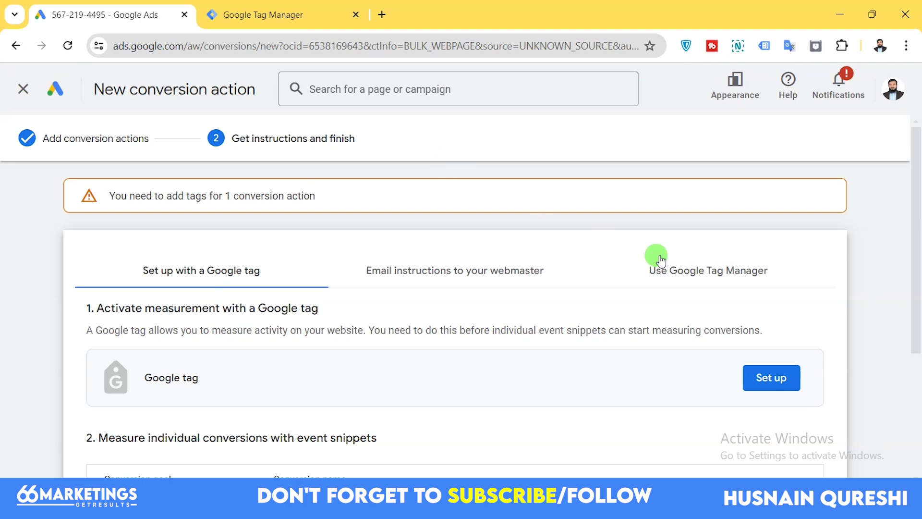
left_click(677, 276)
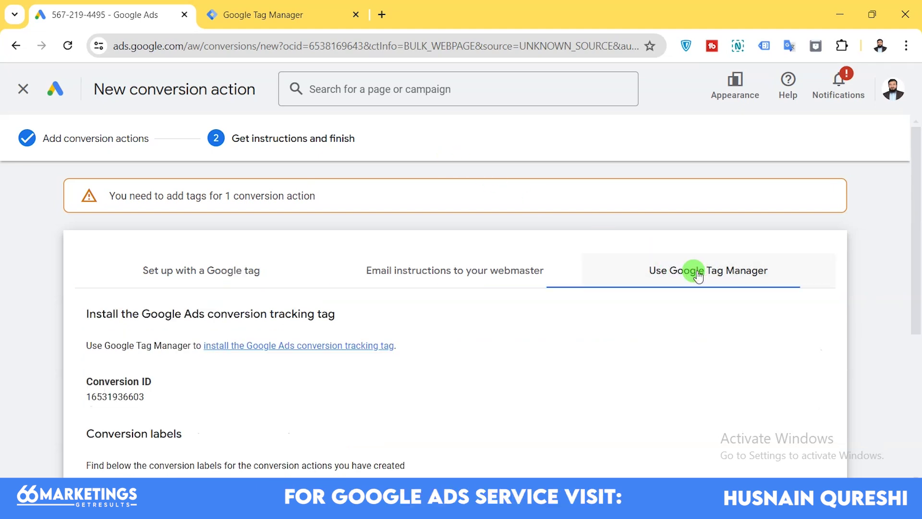
scroll(504, 331, "down", 1)
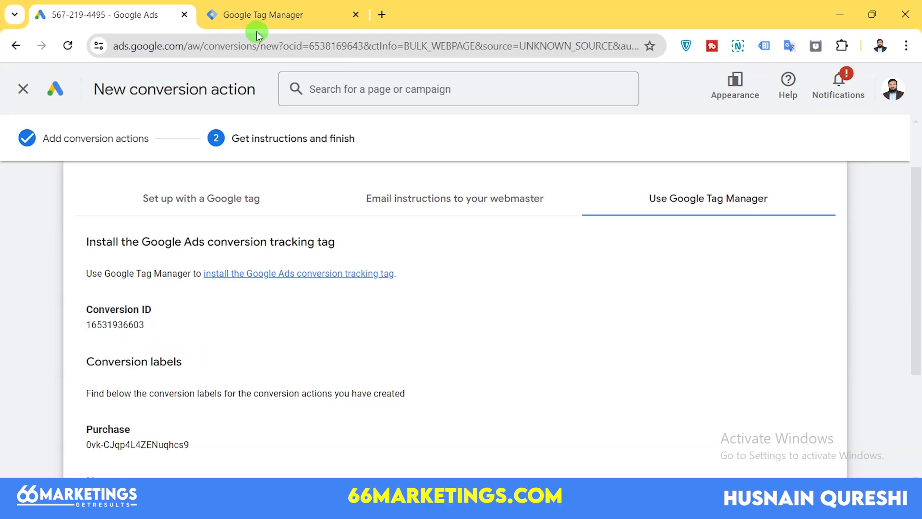
double_click(116, 323)
right_click(117, 323)
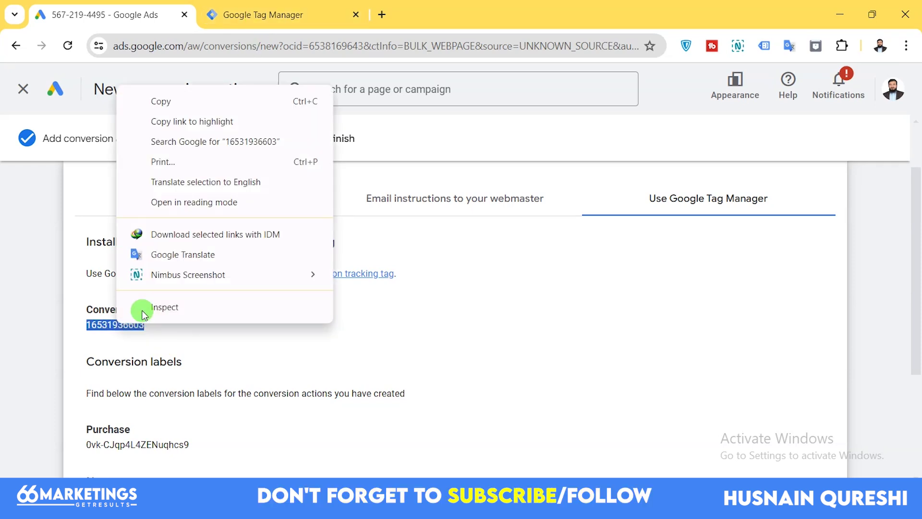
left_click(162, 102)
Switch to Google Tag Manager and paste the copied ID as the Google Ads Conversion Tracking tag's Conversion ID.
left_click(241, 8)
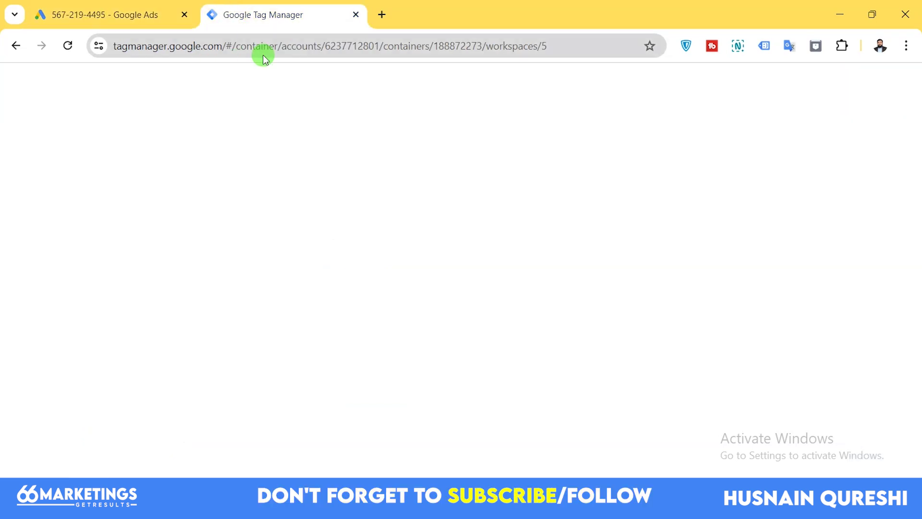
left_click(248, 323)
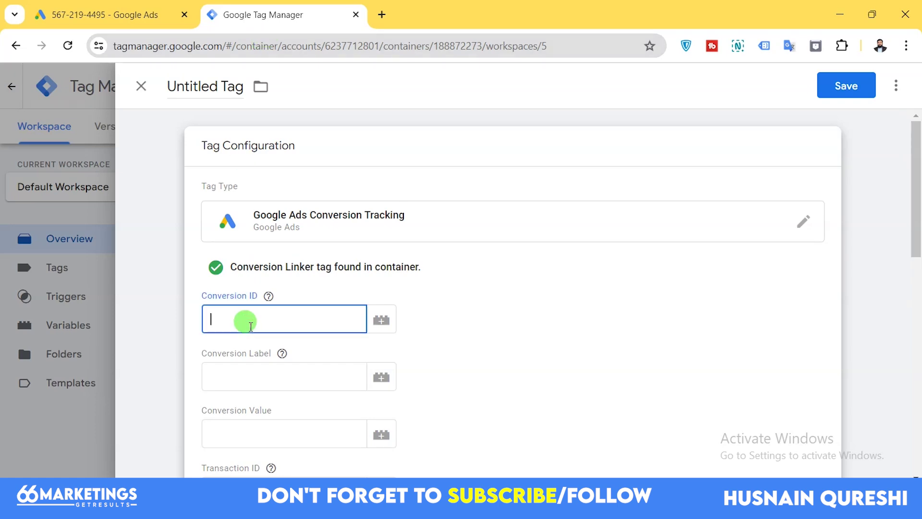
key("ctrl+v")
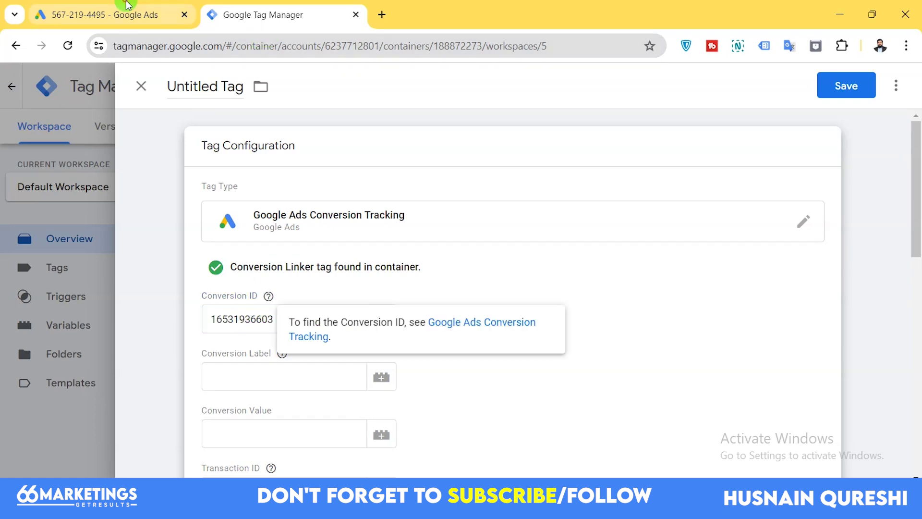
Switch back to Google Ads and copy the Purchase action's conversion label.
left_click(111, 15)
scroll(212, 353, "down", 2)
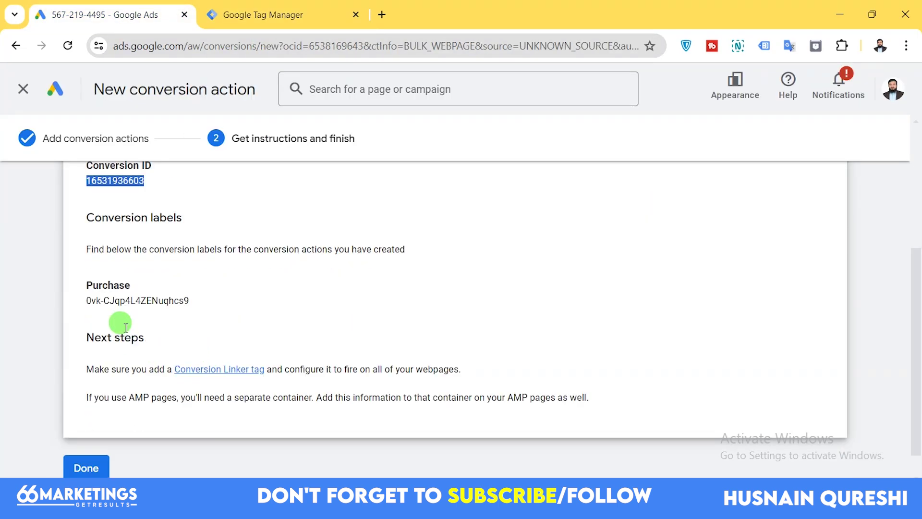
triple_click(118, 300)
right_click(117, 300)
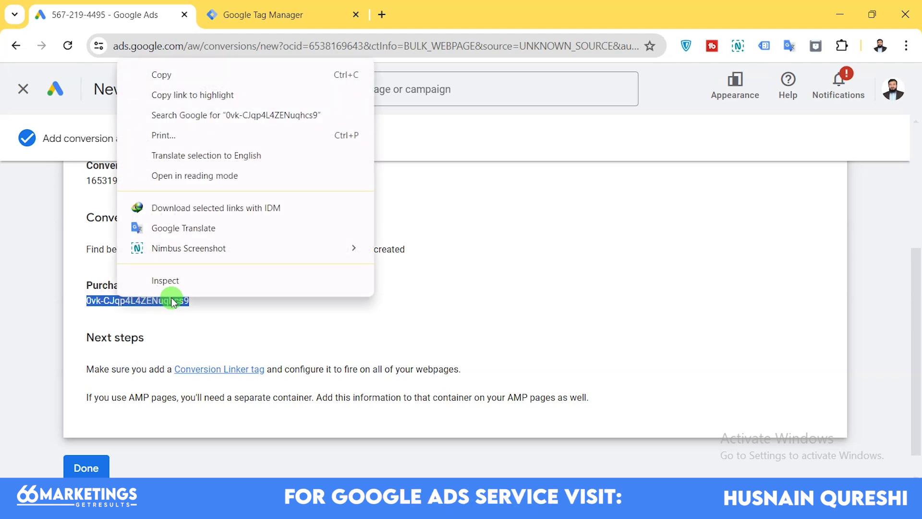
left_click(162, 76)
Return to Google Tag Manager and paste the copied label as the tag's Conversion Label.
left_click(297, 13)
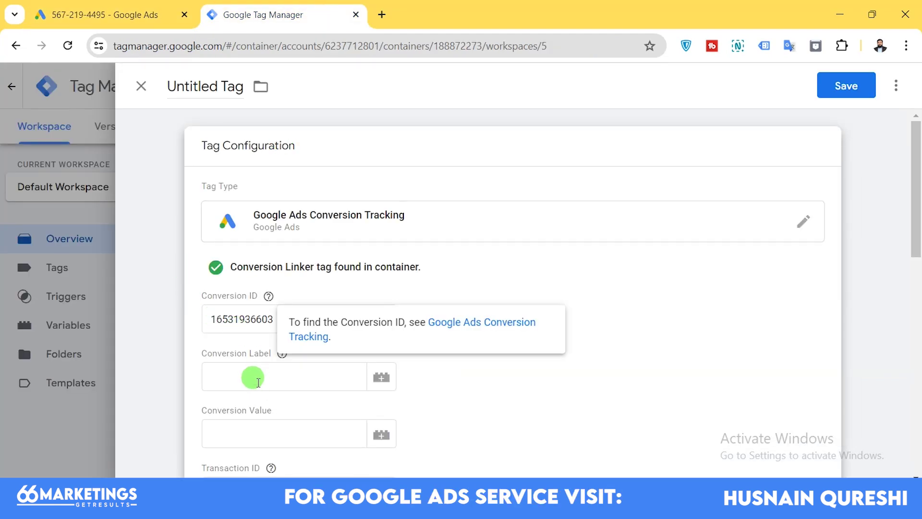
left_click(256, 381)
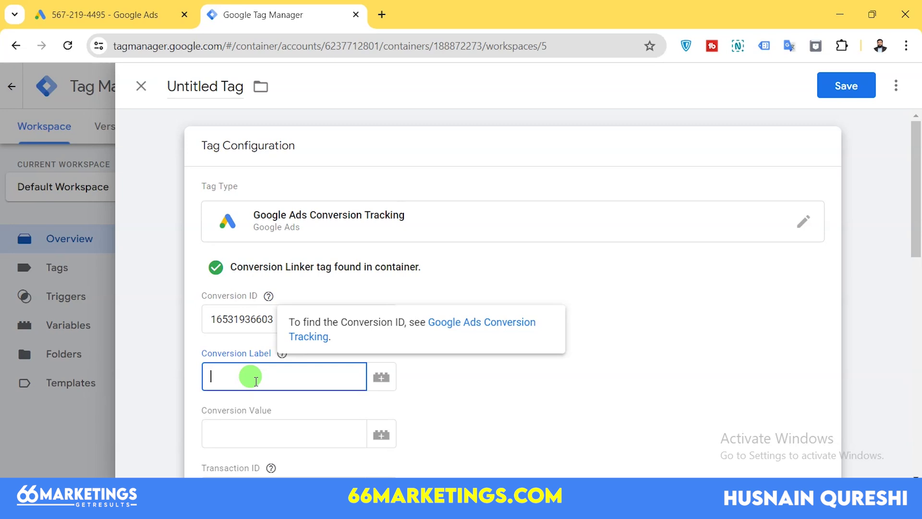
key("ctrl+v")
left_click(422, 366)
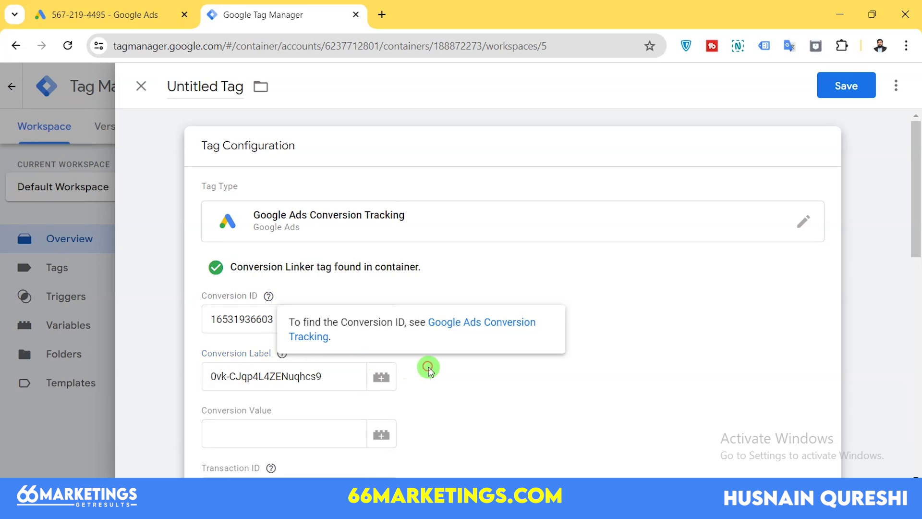
left_click(480, 359)
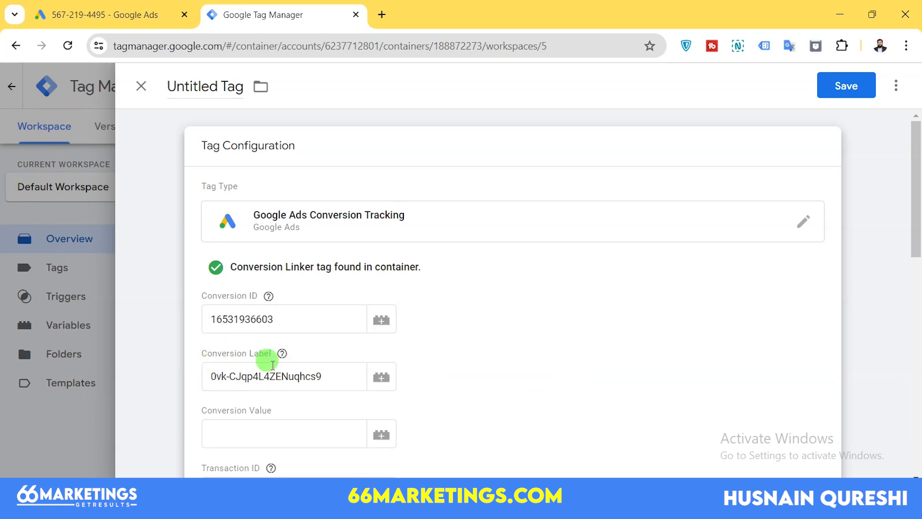
mouse_move(263, 295)
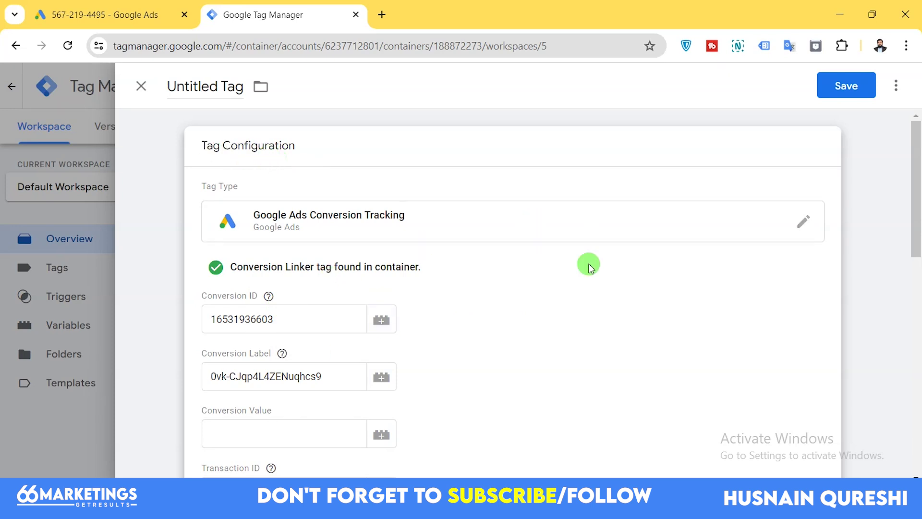
left_click(860, 236)
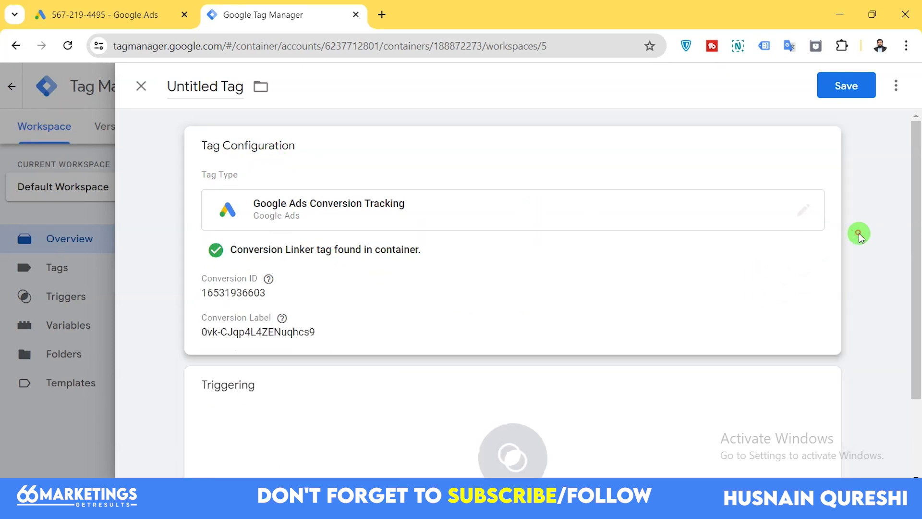
Start a new Page View trigger for the conversion tag that fires on Some Page Views.
scroll(844, 283, "down", 2)
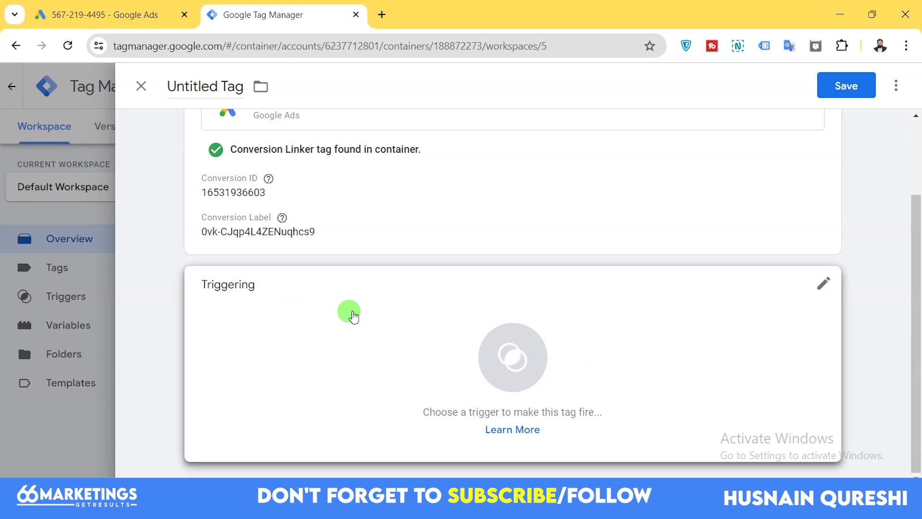
left_click(364, 313)
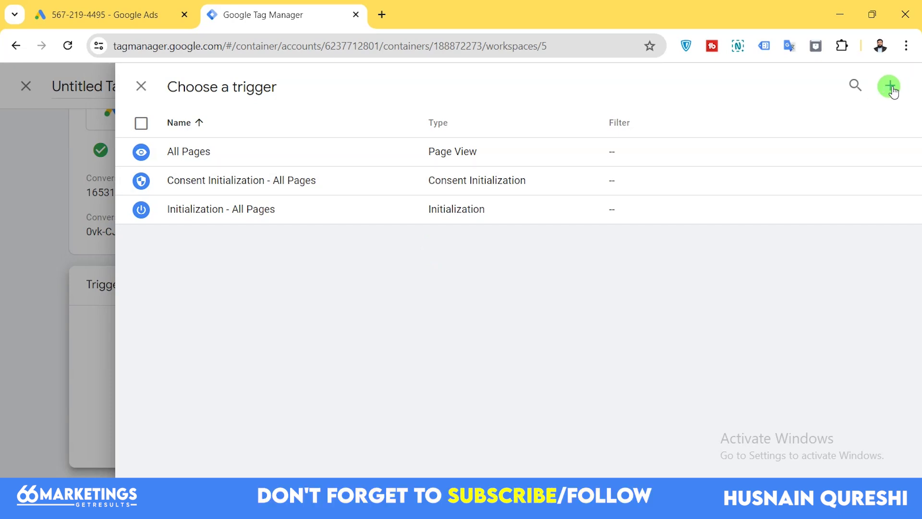
left_click(891, 87)
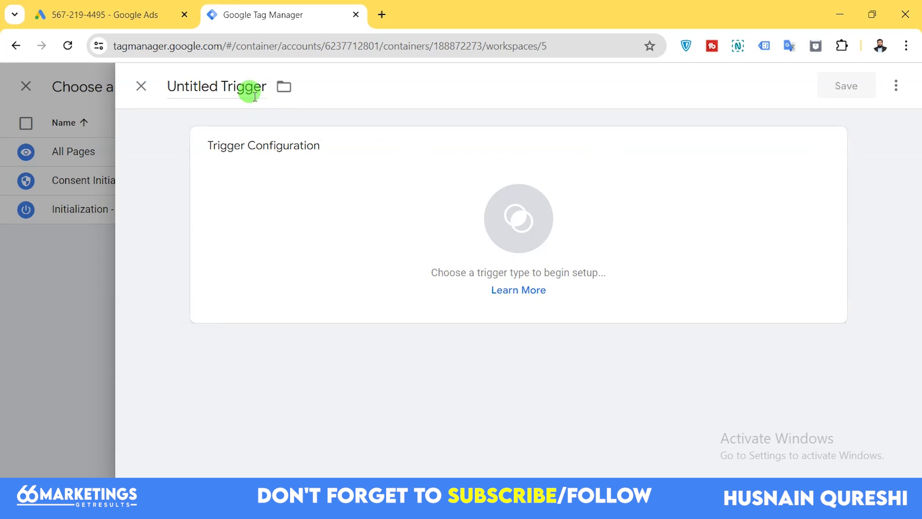
left_click(472, 174)
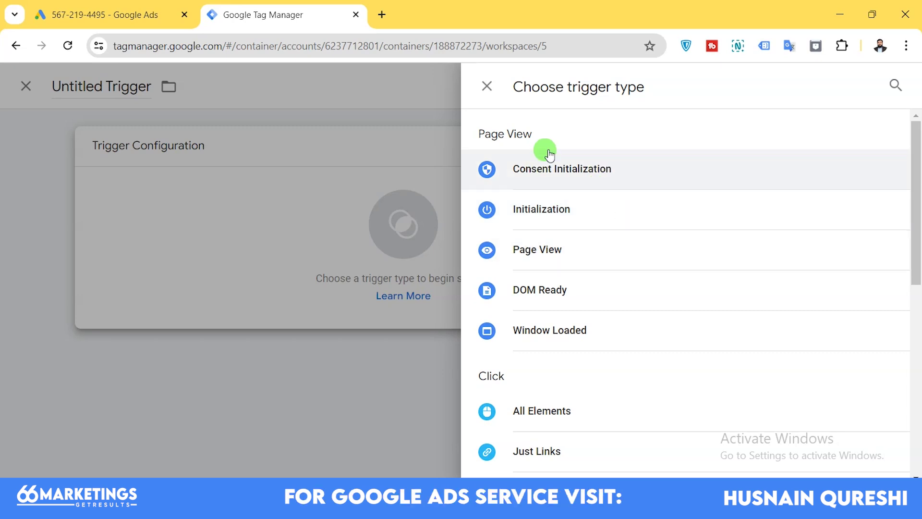
left_click(546, 254)
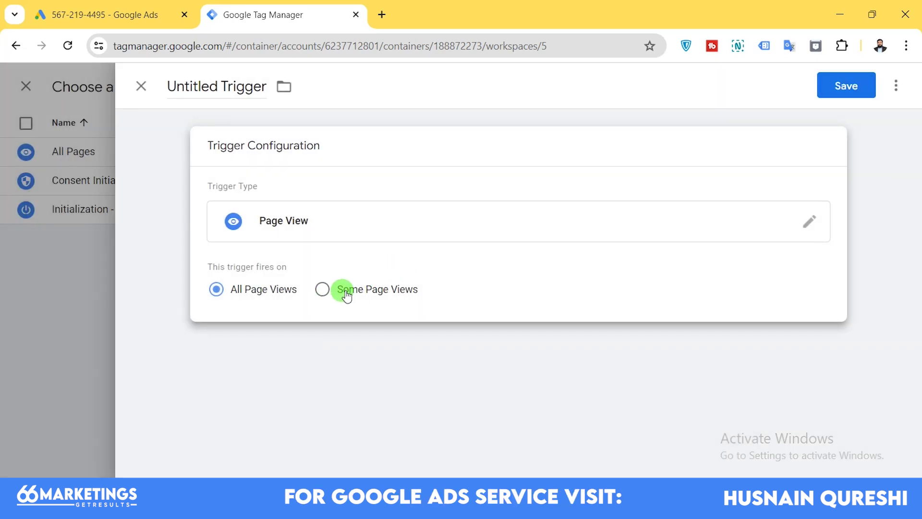
left_click(359, 291)
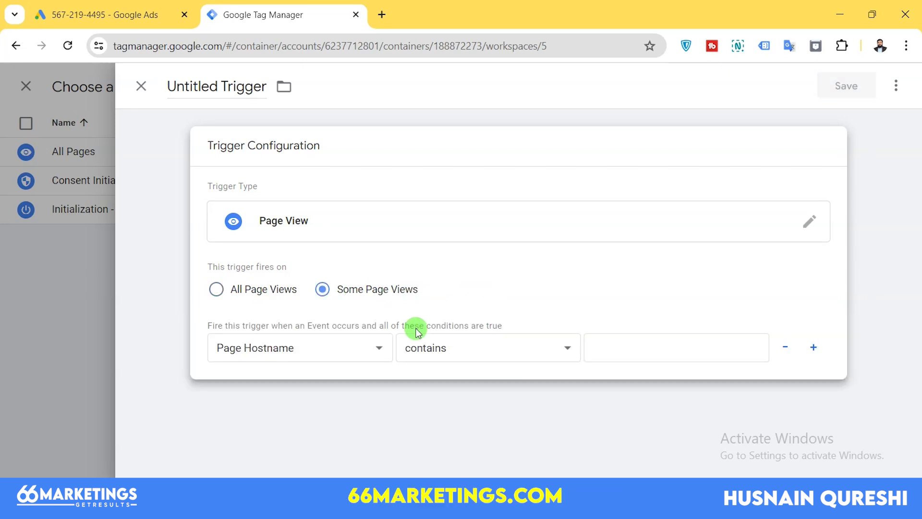
Set the trigger's firing condition to Page URL contains "thank-you".
left_click(270, 349)
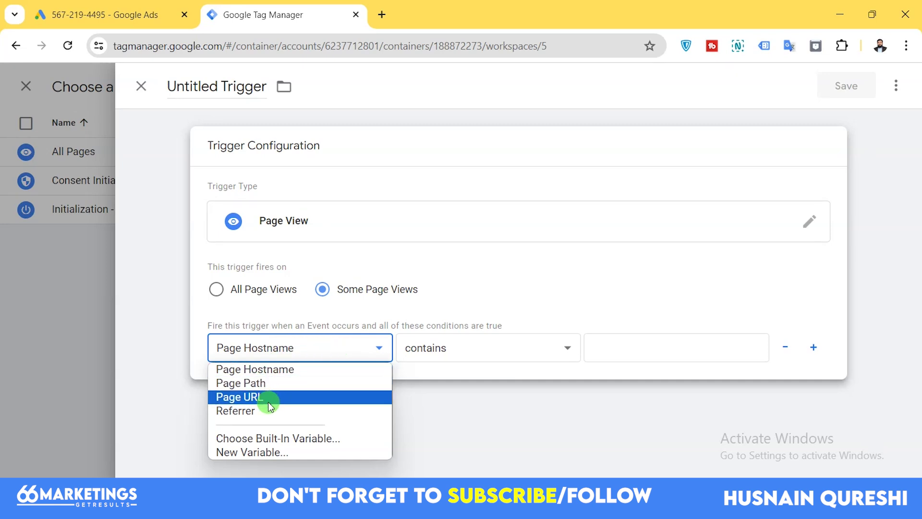
left_click(260, 383)
left_click(345, 347)
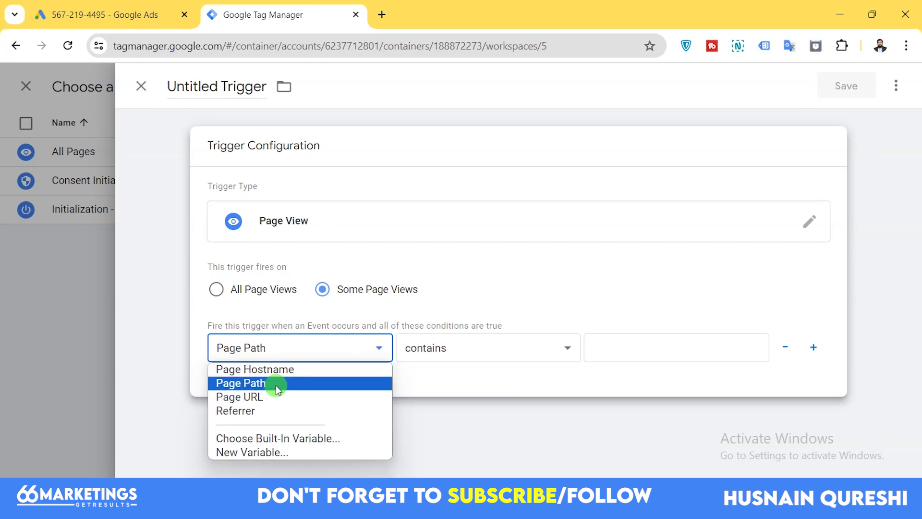
left_click(267, 396)
left_click(573, 356)
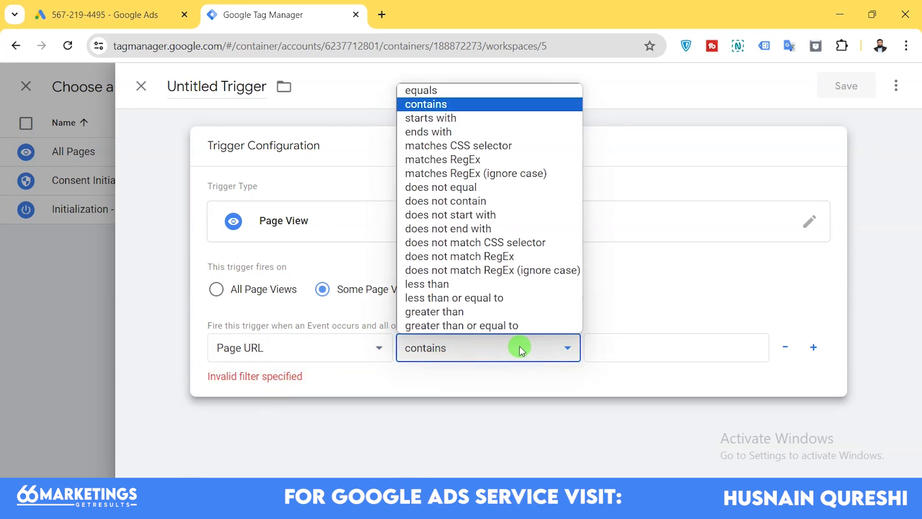
left_click(497, 347)
left_click(680, 347)
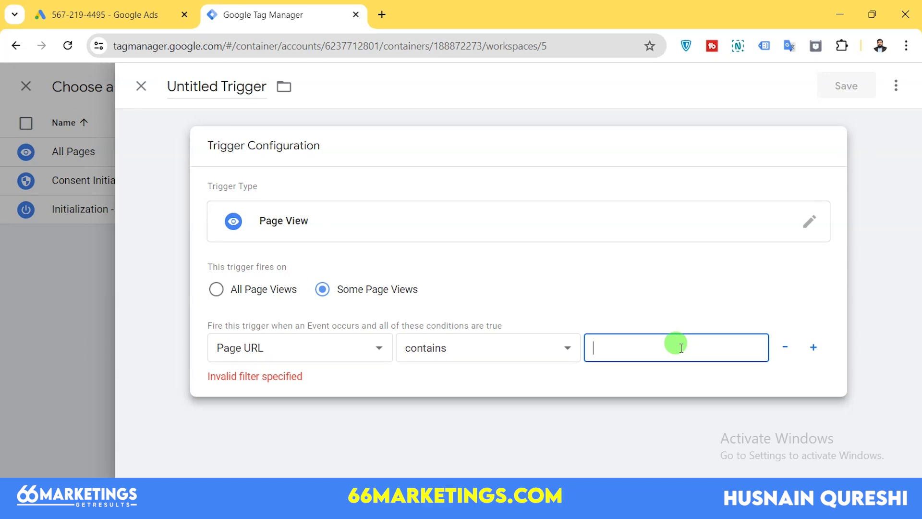
type("thank-you")
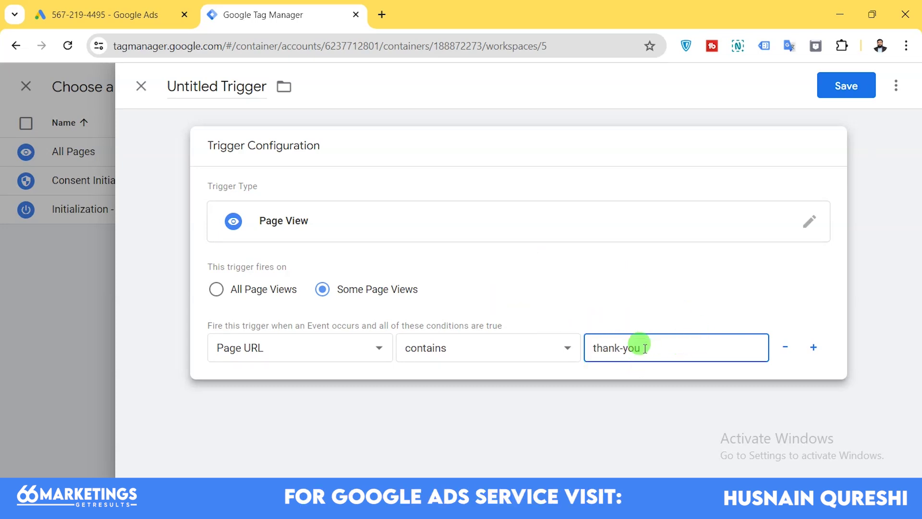
left_click_drag(590, 346, 650, 341)
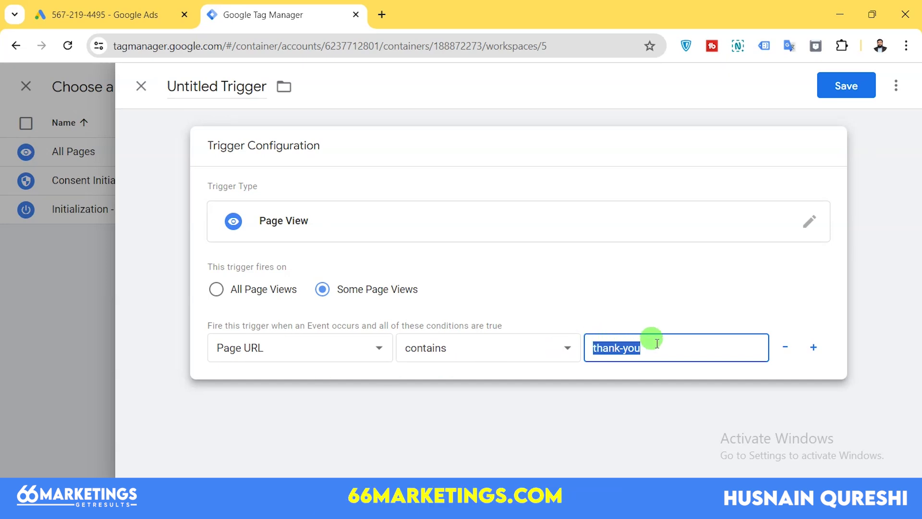
left_click(646, 343)
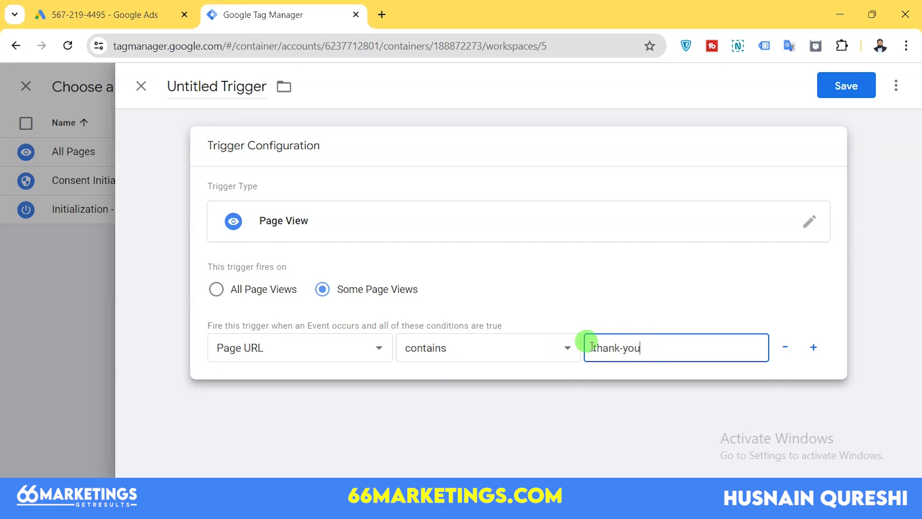
left_click(552, 315)
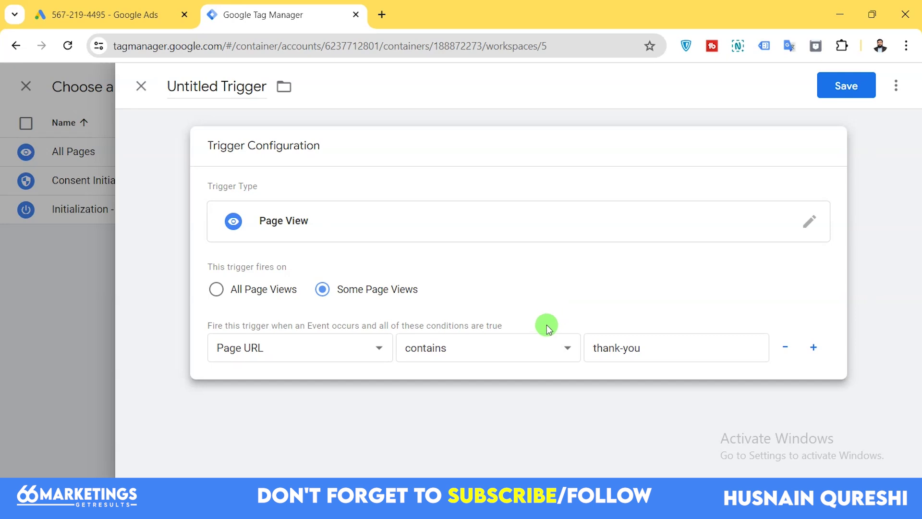
left_click(552, 348)
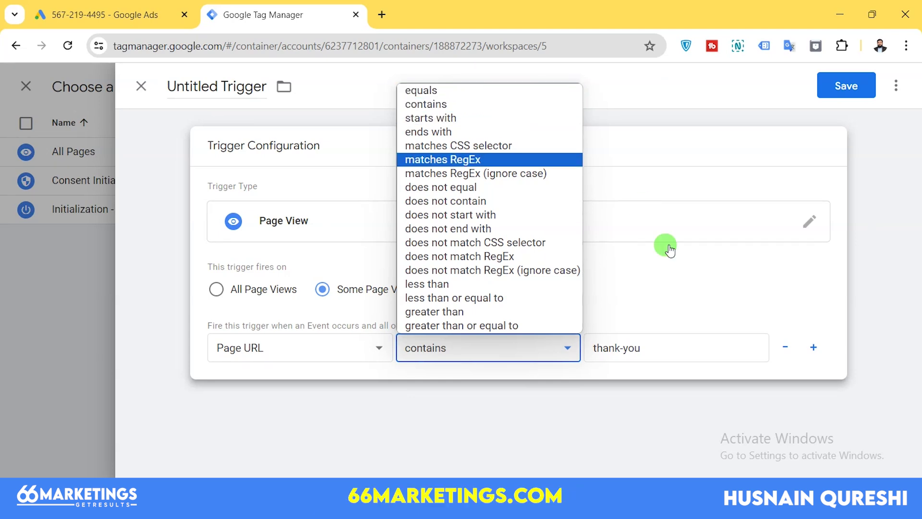
left_click(664, 312)
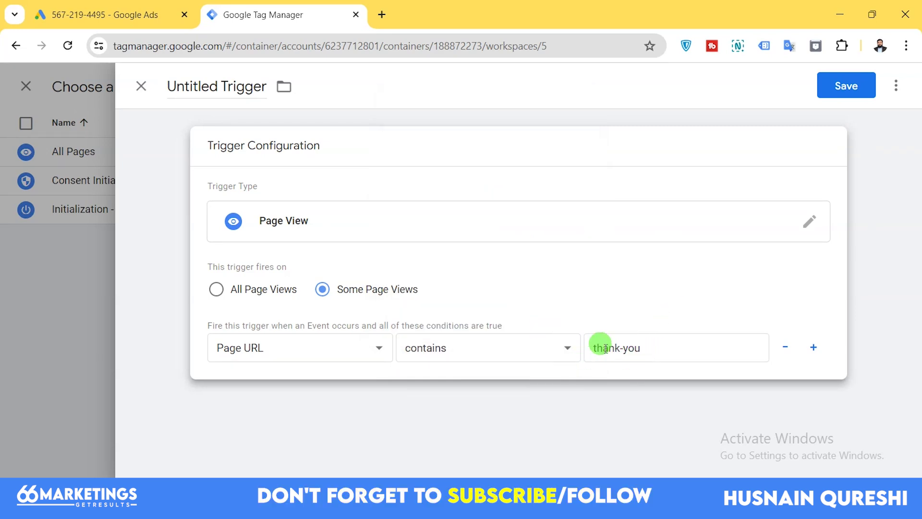
Name the trigger "Thank You Page" and save it as the conversion tag's firing trigger.
left_click(231, 84)
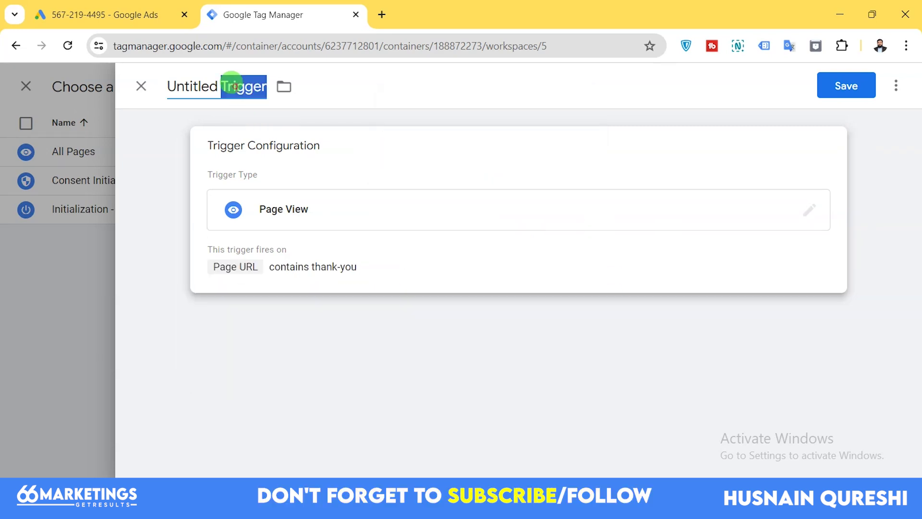
type("Th")
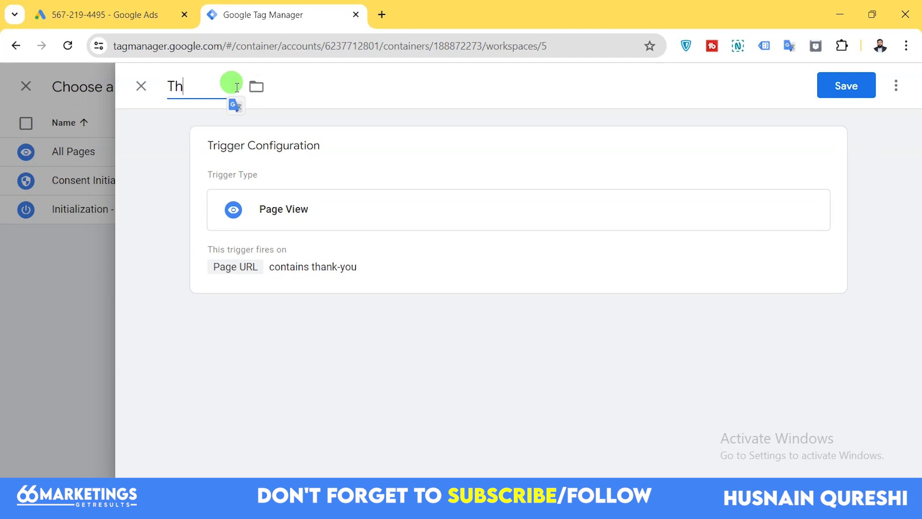
type("anksYou Page")
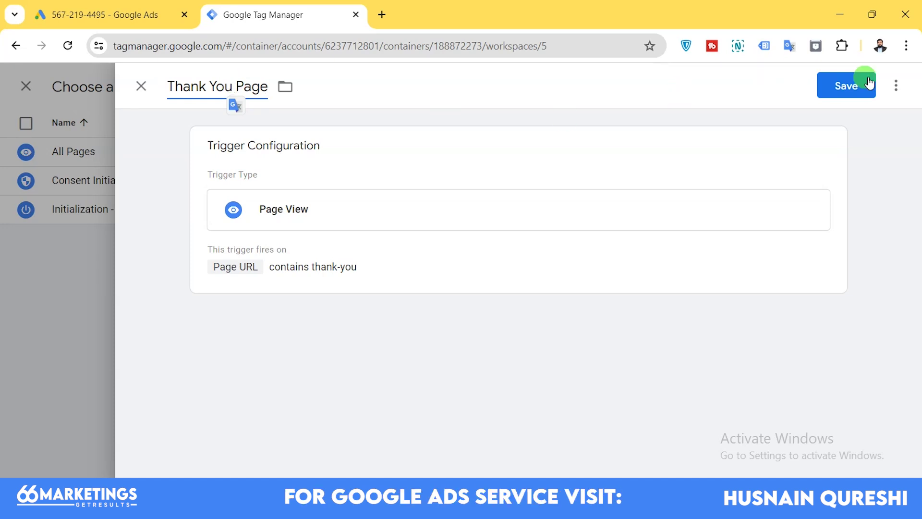
left_click(841, 92)
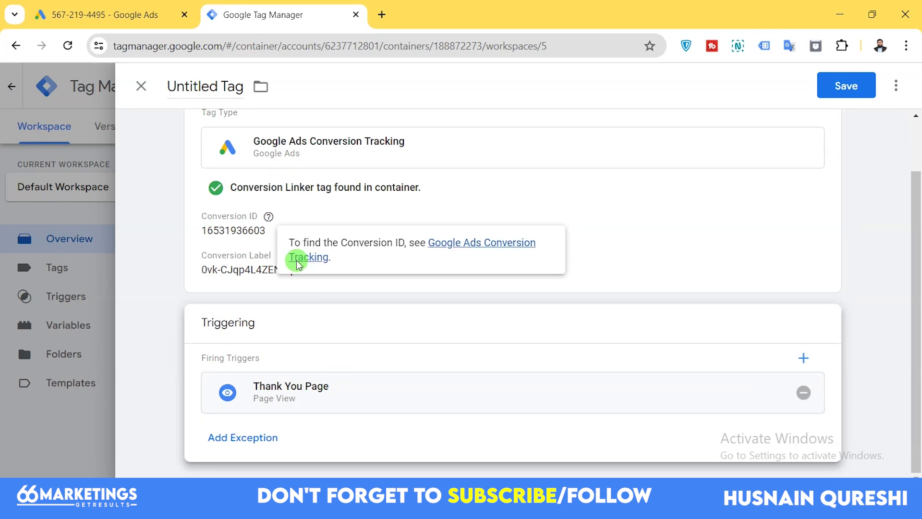
Name the Google Ads Conversion Tracking tag "Conversion Tracking Setup" and save it.
scroll(323, 148, "up", 2)
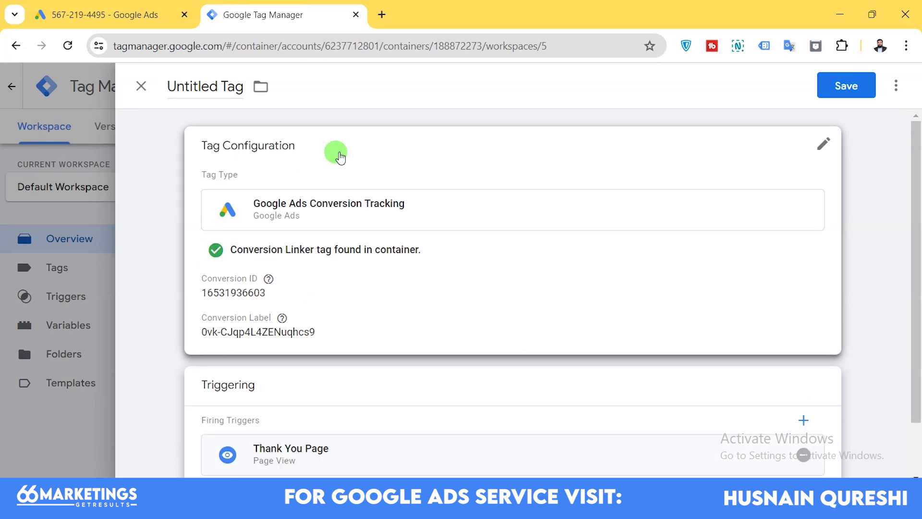
triple_click(198, 86)
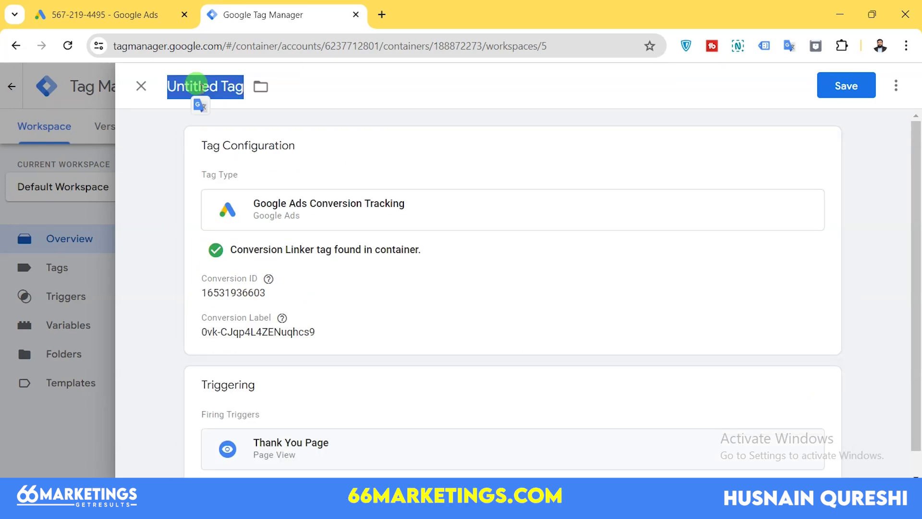
type("Co")
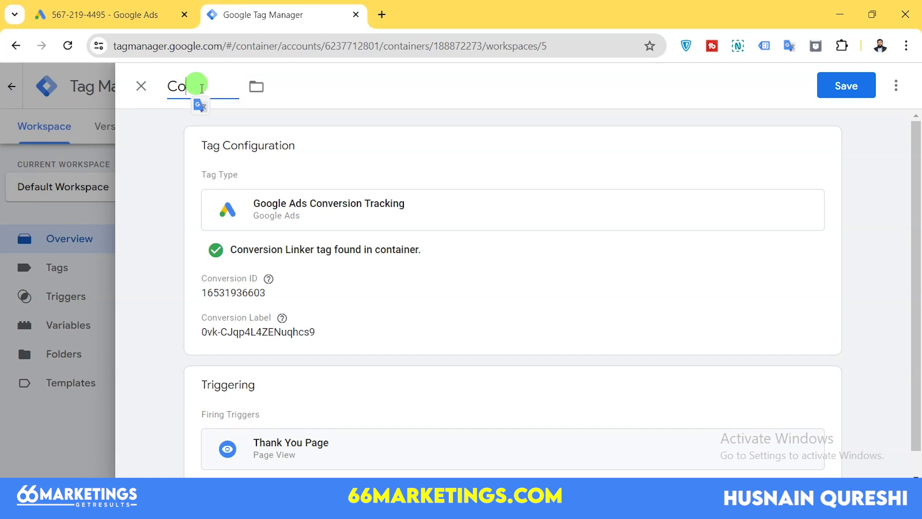
type("nversion Trac")
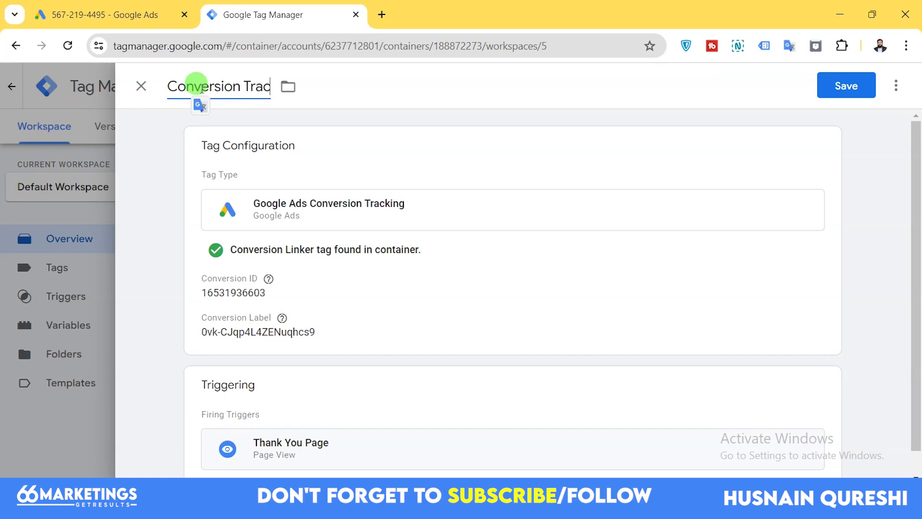
type("king Setup")
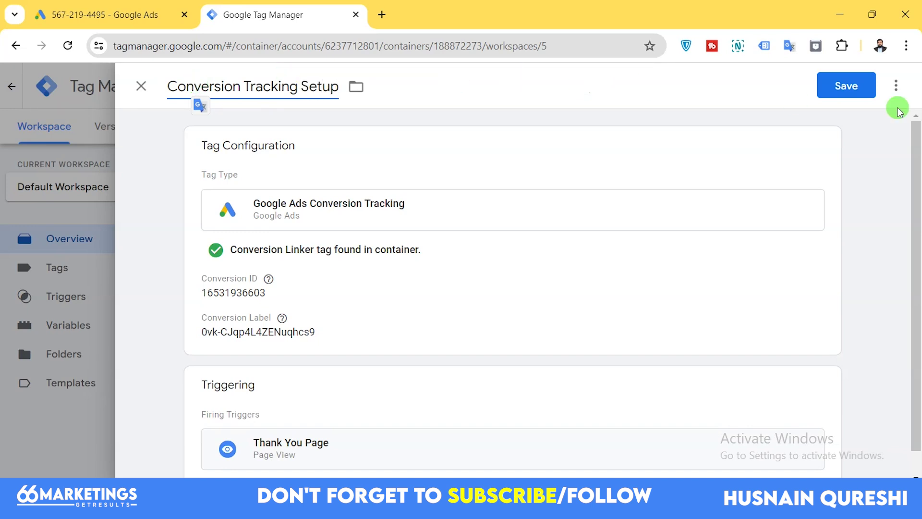
scroll(833, 153, "down", 1)
left_click(848, 92)
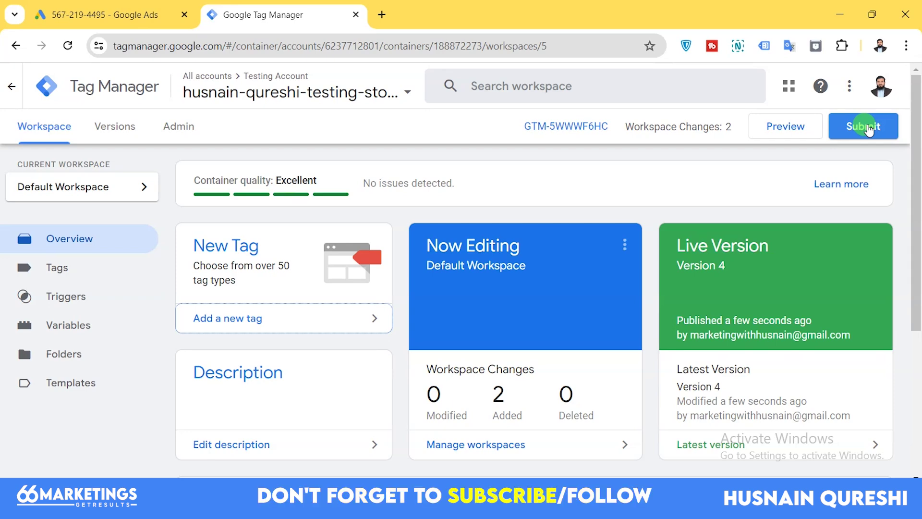
Submit and publish the workspace changes, and open the container's version history.
left_click(865, 127)
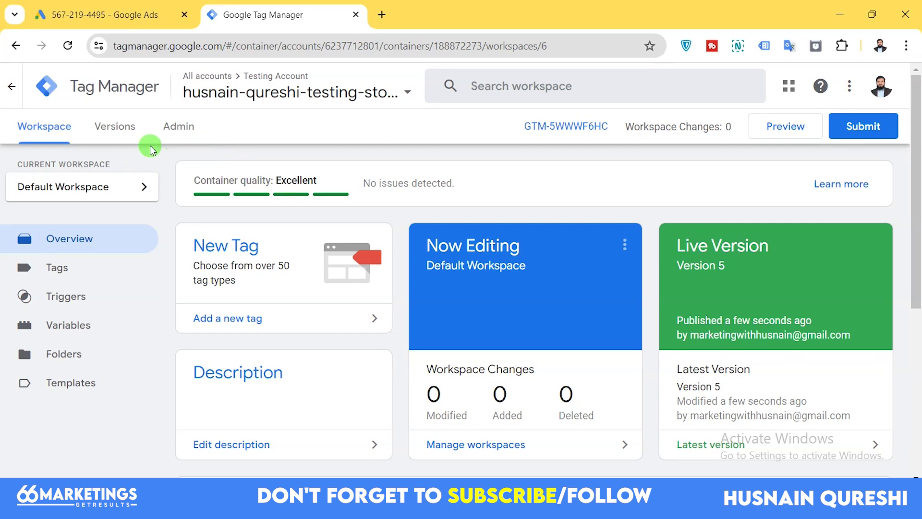
left_click(115, 132)
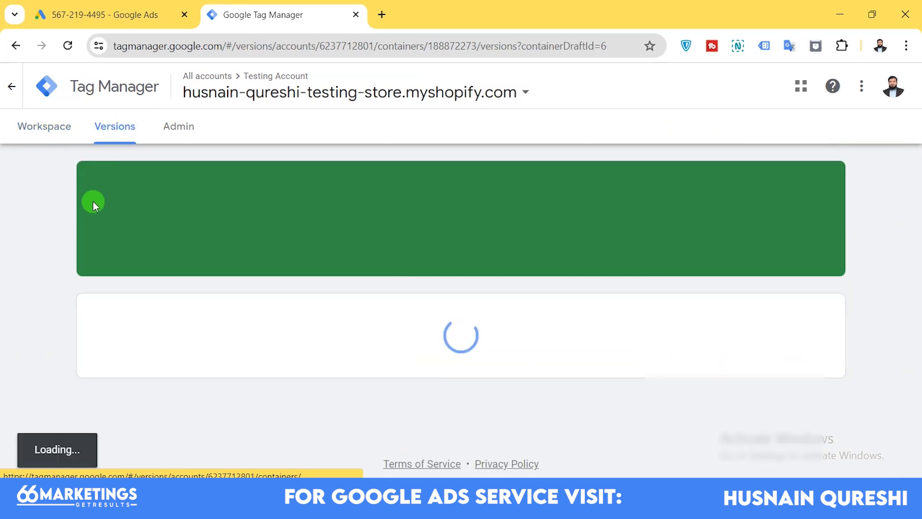